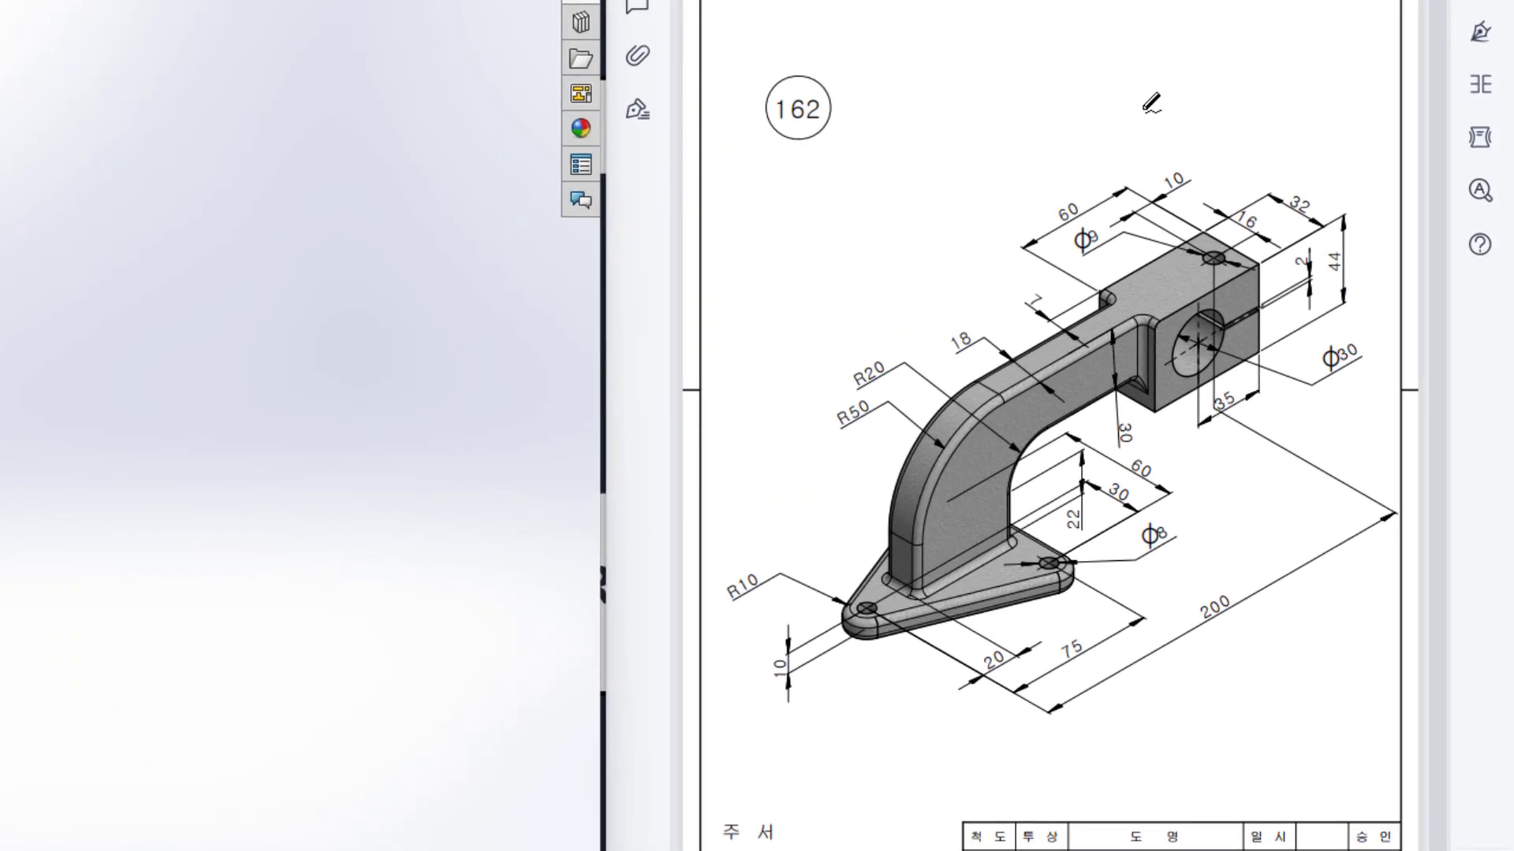
Mark the upper arm, end block and the 60, 44 and 32 dimensions in red, then undo them
mouse_move(1144, 110)
mouse_down()
mouse_move(986, 229)
mouse_move(1202, 344)
mouse_move(1093, 211)
mouse_up()
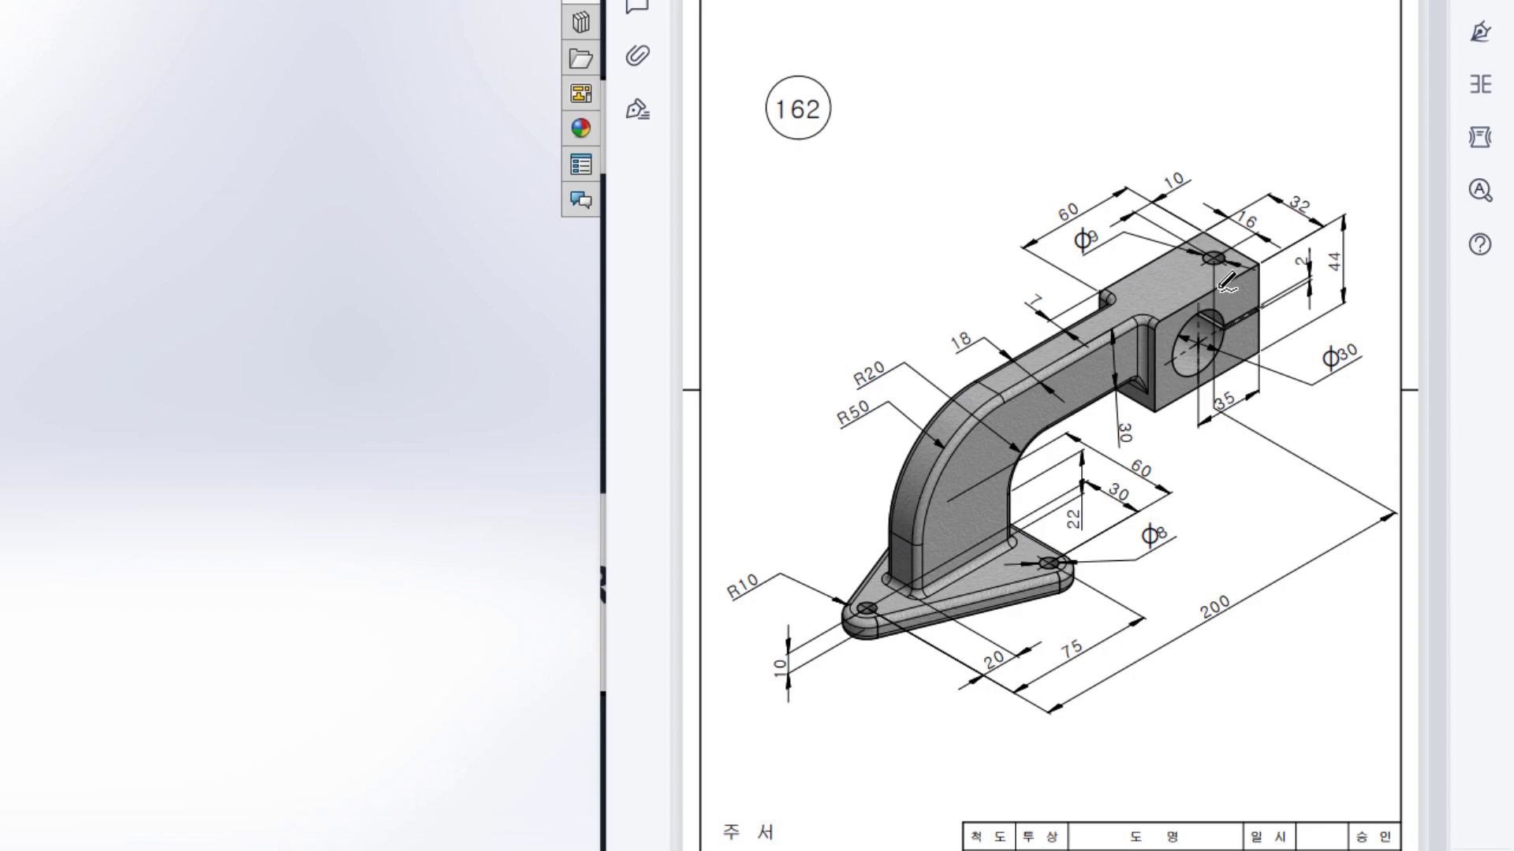
mouse_move(1258, 266)
mouse_down()
mouse_move(1148, 316)
mouse_move(1155, 411)
mouse_move(1272, 375)
mouse_move(1255, 276)
mouse_up()
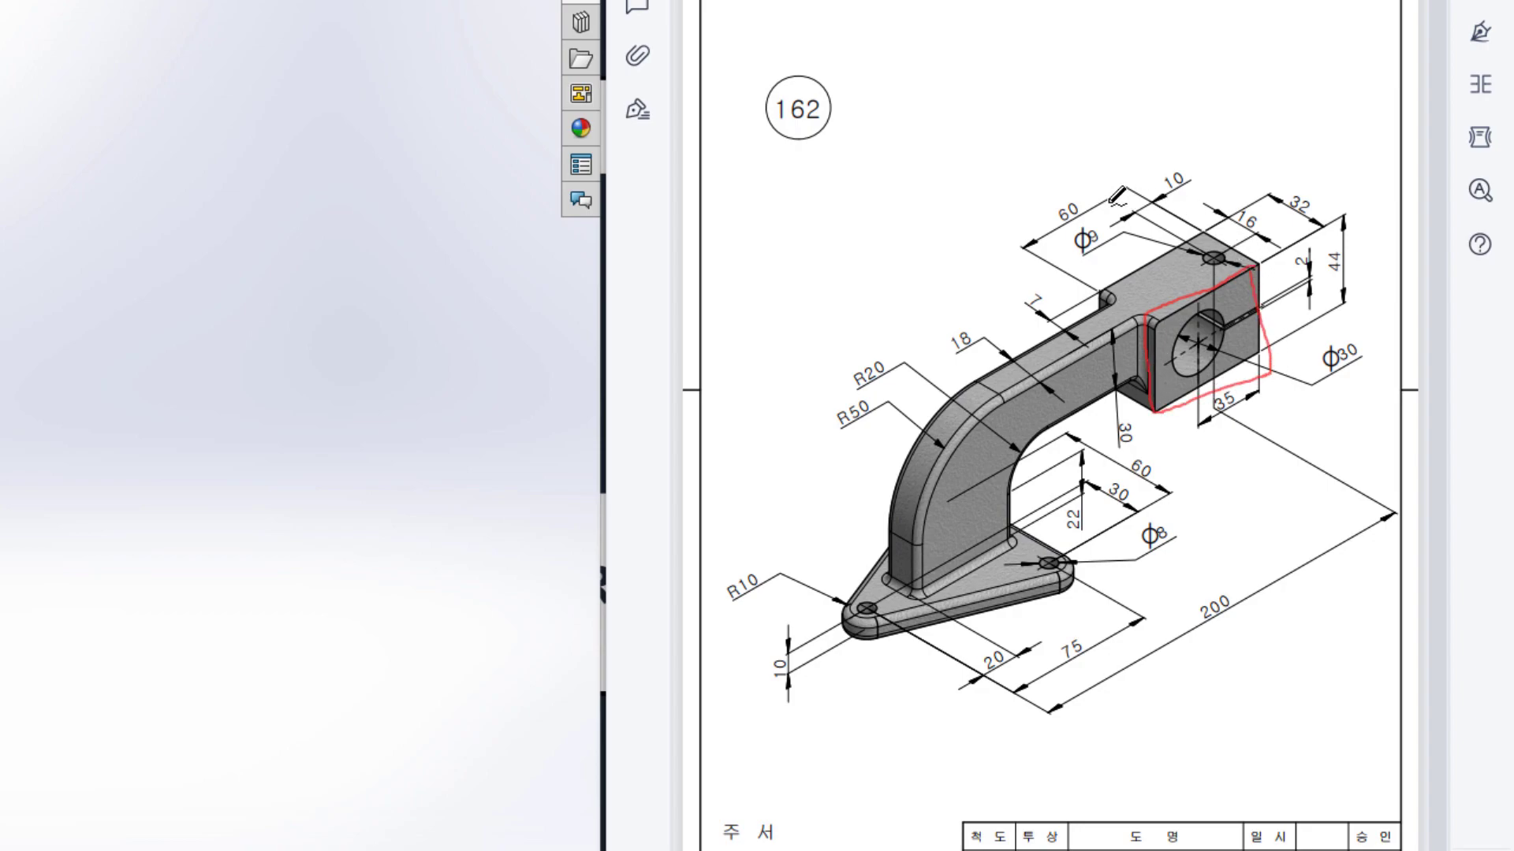
drag(1073, 189, 1083, 208)
mouse_move(1340, 240)
mouse_down()
mouse_move(1324, 273)
mouse_move(1344, 244)
mouse_up()
mouse_move(1285, 178)
mouse_down()
mouse_move(1325, 218)
mouse_move(1305, 180)
mouse_up()
key(ctrl+z)
key(ctrl+z)
key(ctrl+z)
key(ctrl+z)
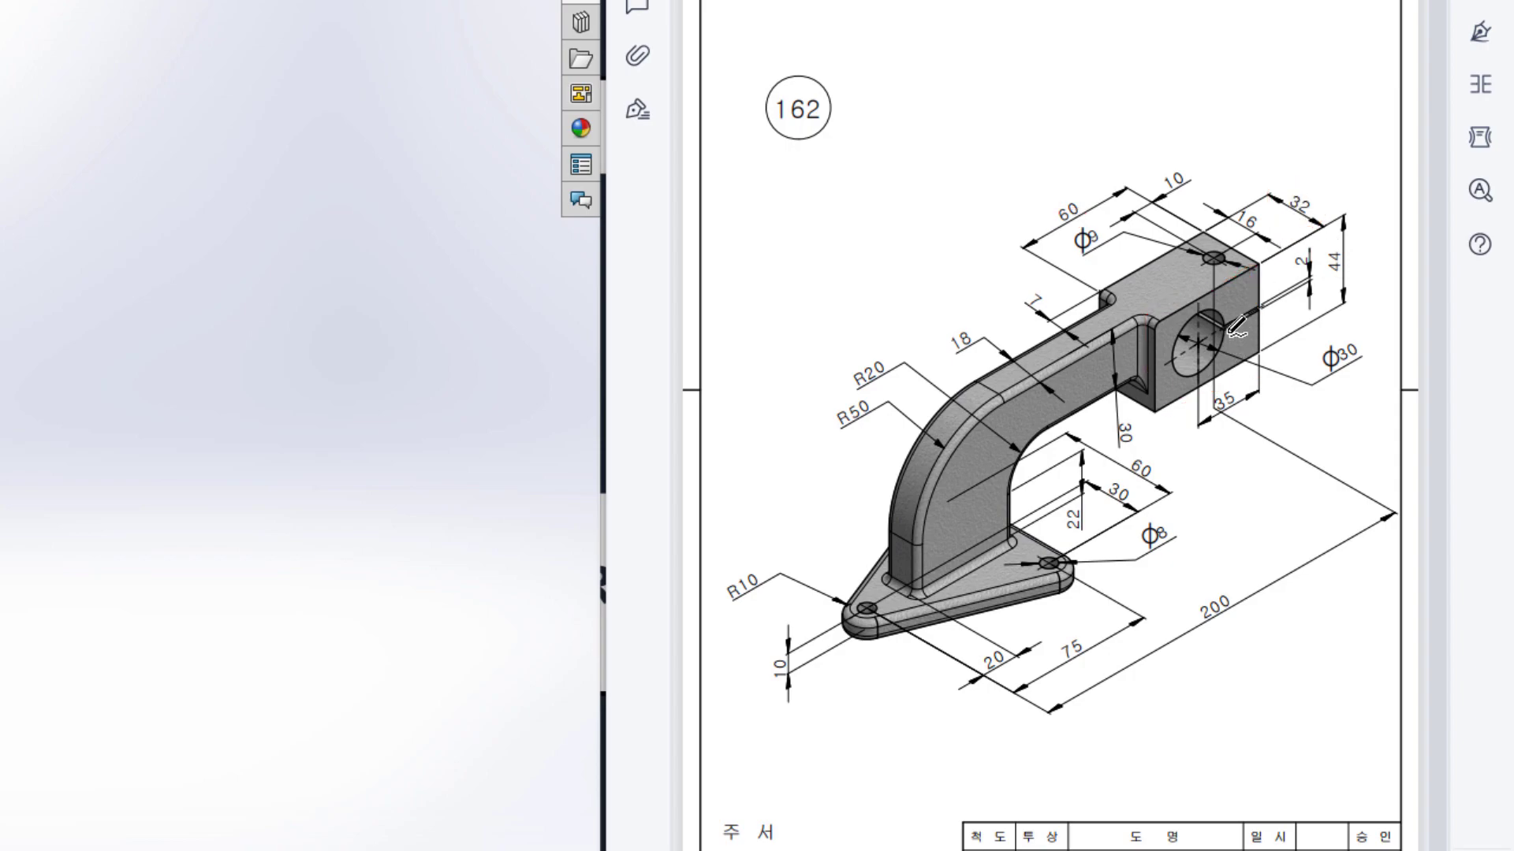
Circle the Φ30 bore and its 35, Φ30 and 2 slit-width dimensions in red
mouse_move(1182, 322)
mouse_down()
mouse_move(1175, 363)
mouse_move(1198, 377)
mouse_move(1228, 349)
mouse_move(1218, 312)
mouse_up()
mouse_move(1223, 385)
mouse_down()
mouse_move(1243, 399)
mouse_move(1235, 388)
mouse_up()
mouse_move(1353, 331)
mouse_down()
mouse_move(1308, 357)
mouse_move(1341, 374)
mouse_move(1370, 347)
mouse_up()
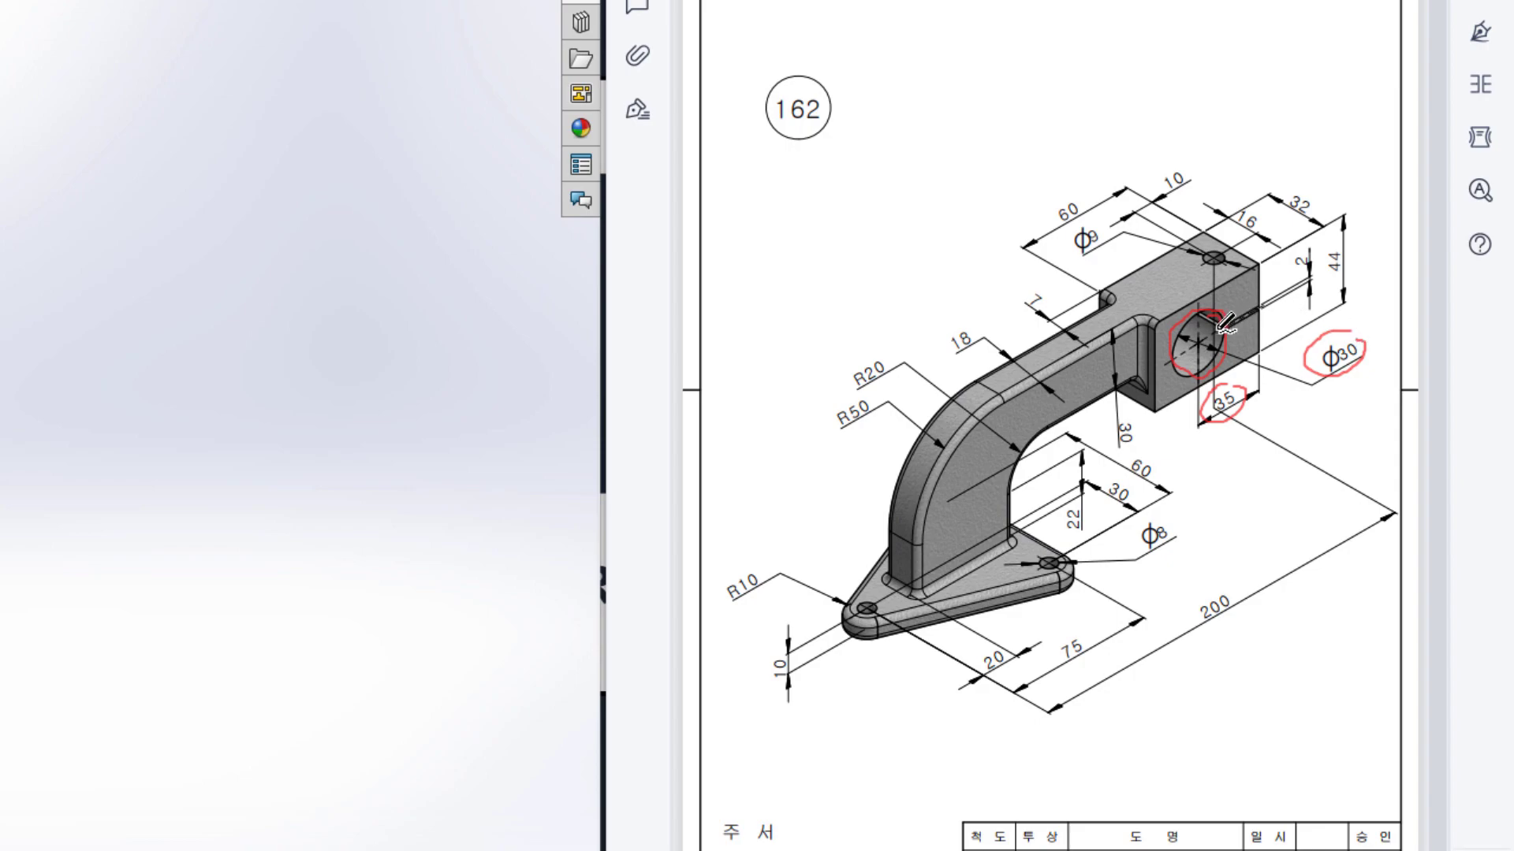
drag(1224, 321, 1260, 304)
drag(1224, 323, 1262, 309)
drag(1308, 240, 1302, 265)
Erase the markings and circle the Φ9 hole, its label, and the 16 and 10 dimensions
key(e)
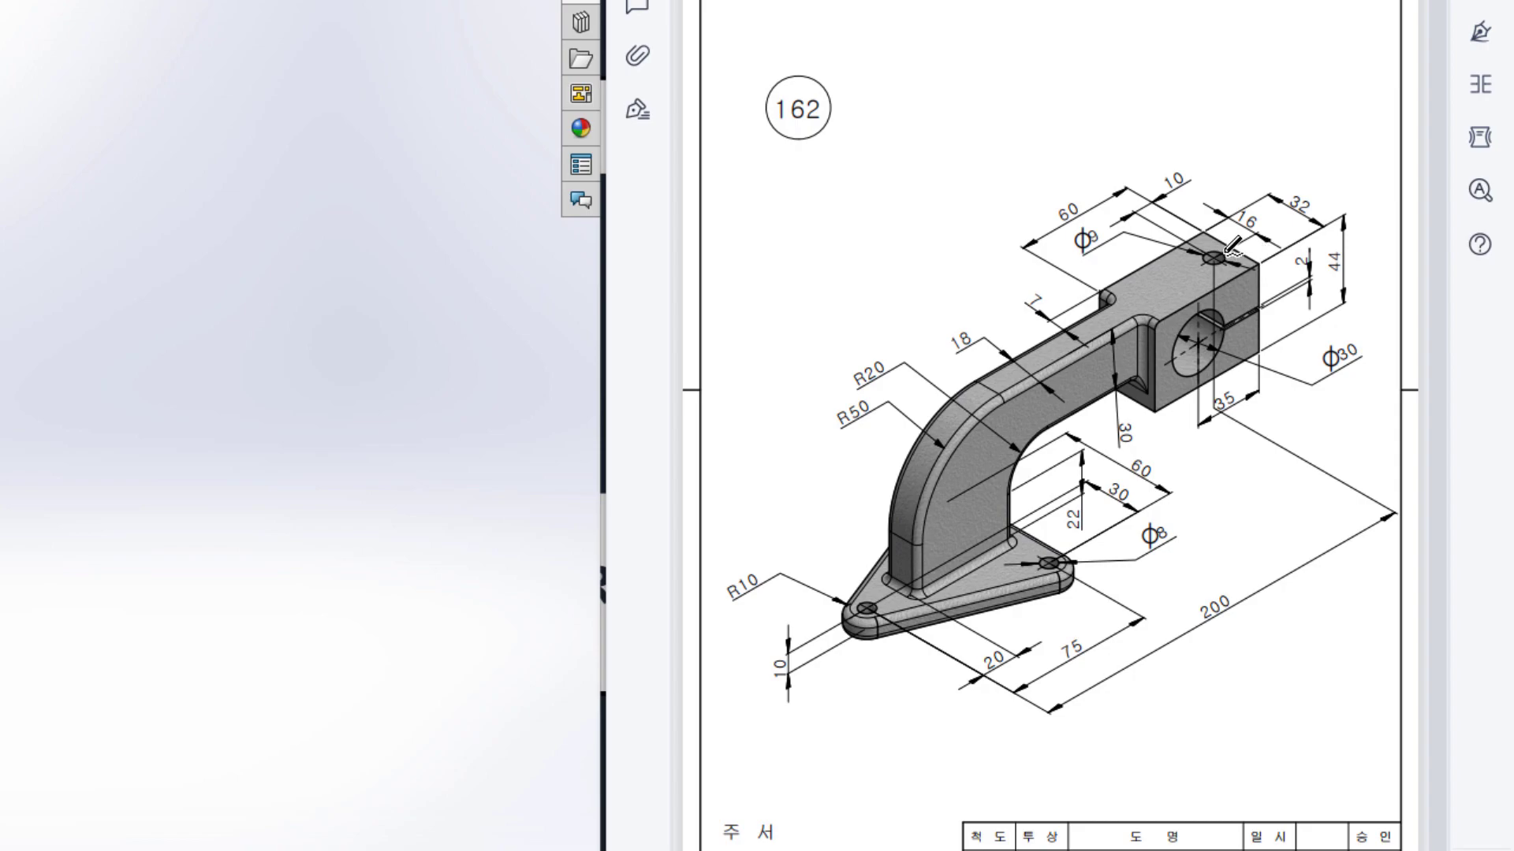
drag(1213, 240, 1216, 263)
drag(1089, 226, 1109, 242)
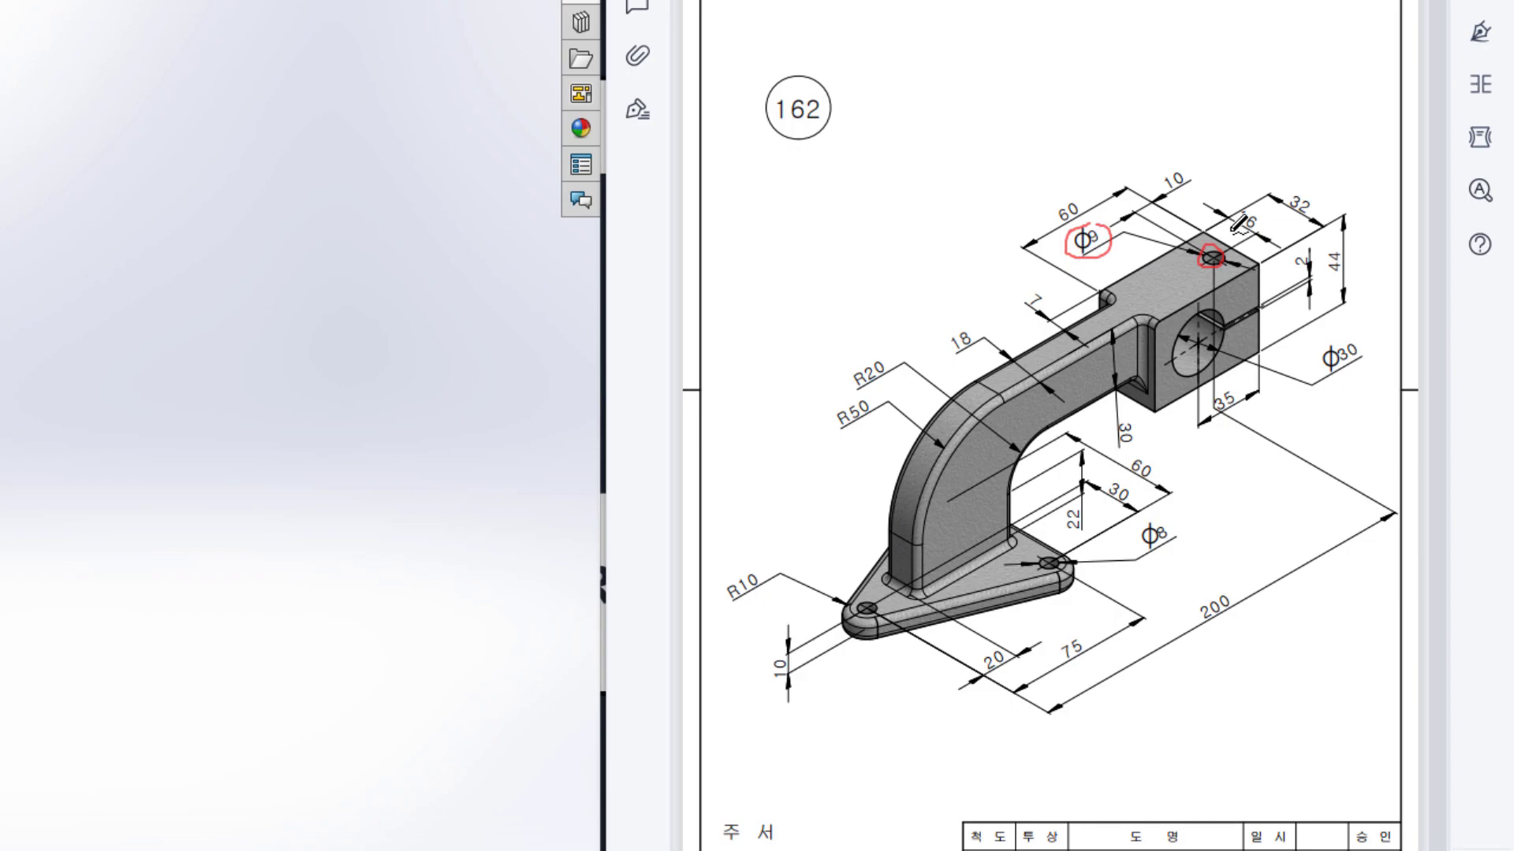
mouse_move(1256, 204)
mouse_down()
mouse_move(1236, 230)
mouse_move(1267, 206)
mouse_up()
mouse_move(1196, 167)
mouse_down()
mouse_move(1162, 193)
mouse_move(1198, 164)
mouse_up()
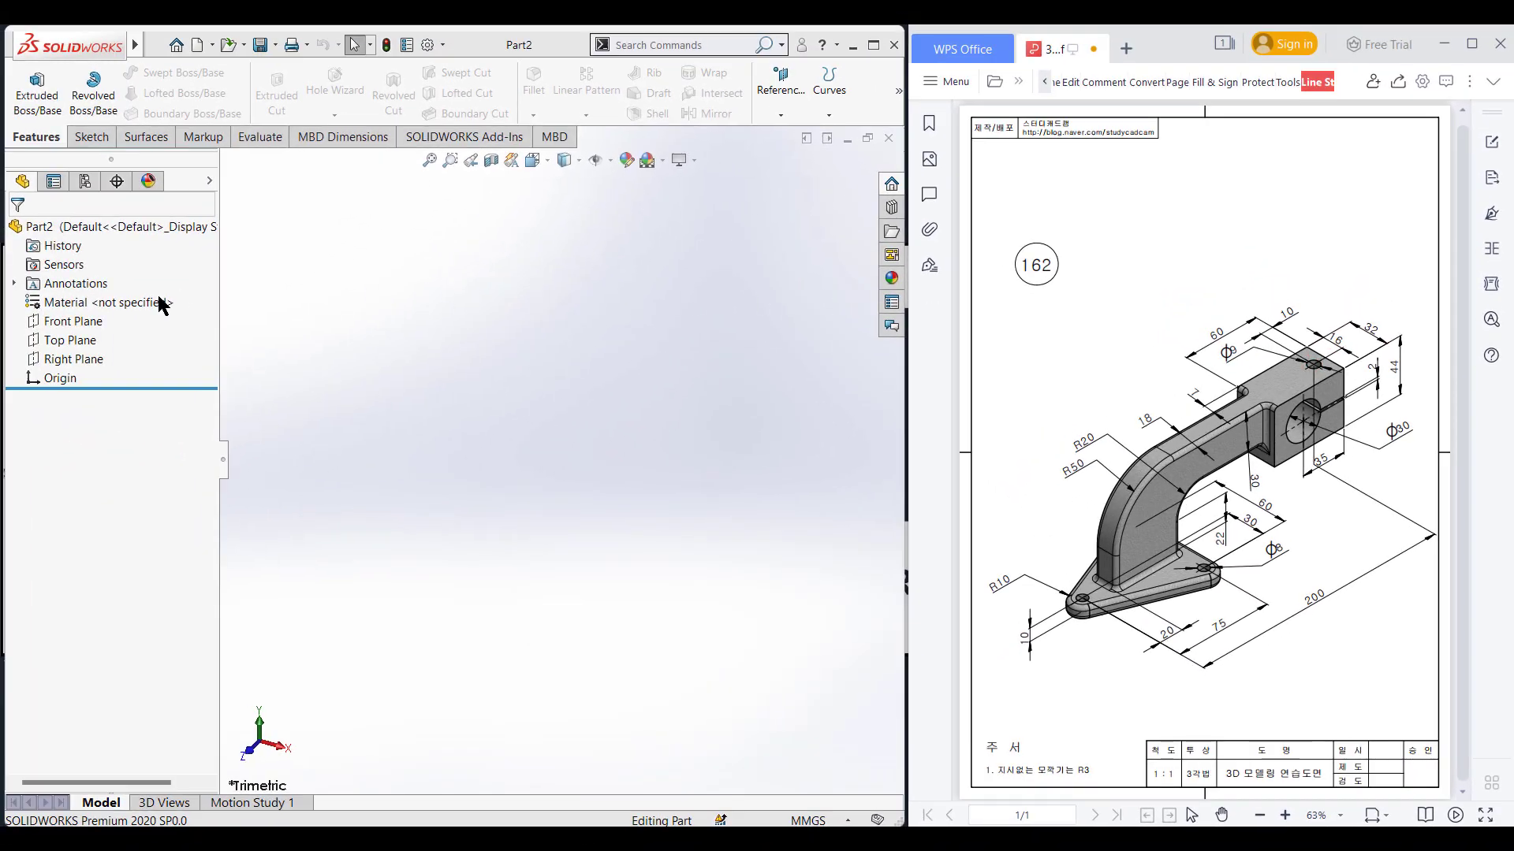
Sketch a 60 × 44 center rectangle on the Right Plane
right_click(93, 361)
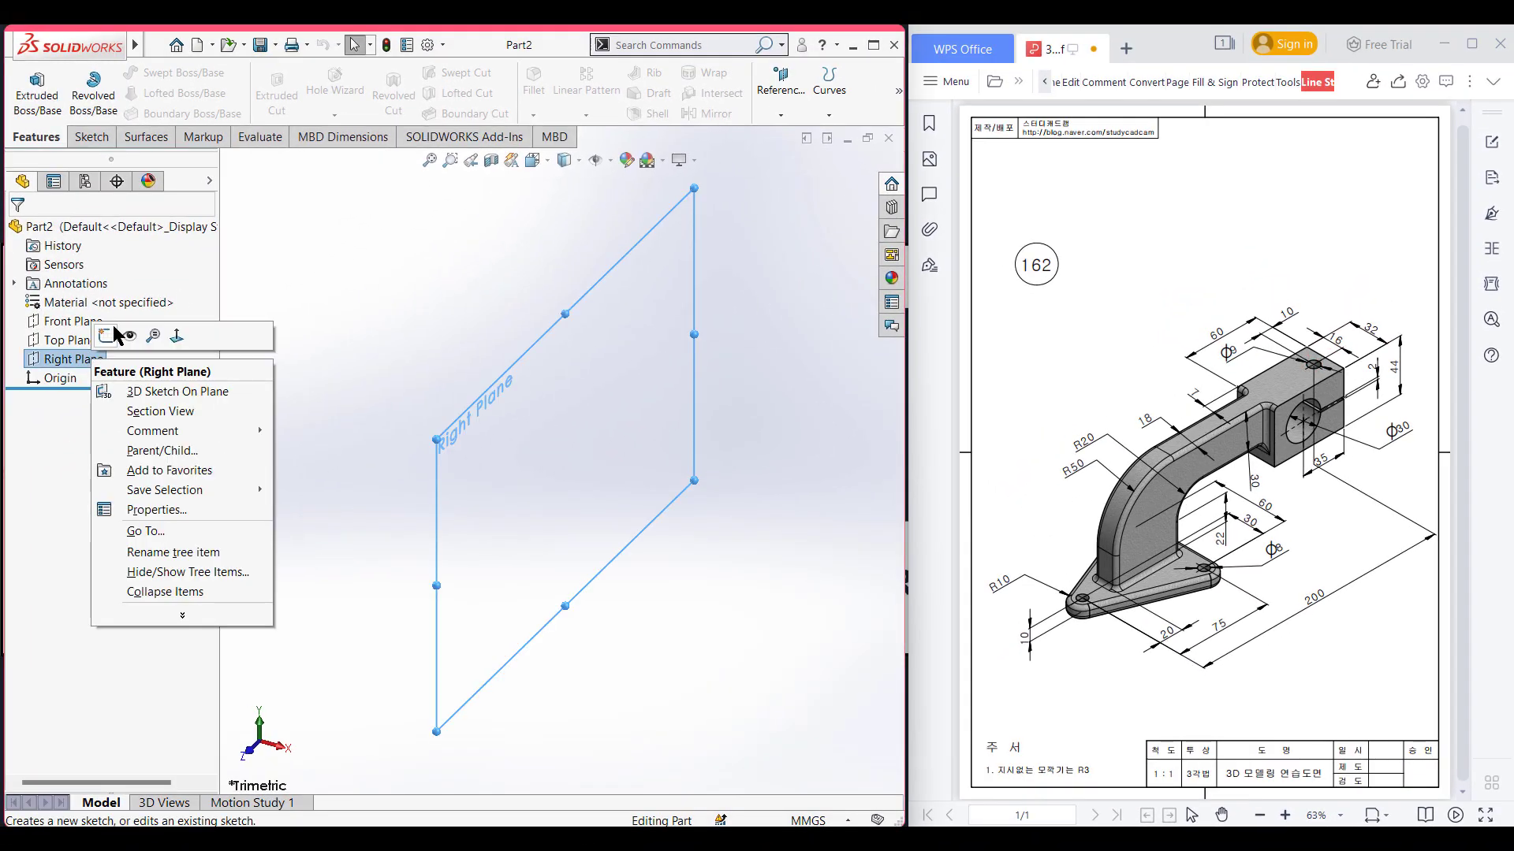
click(111, 337)
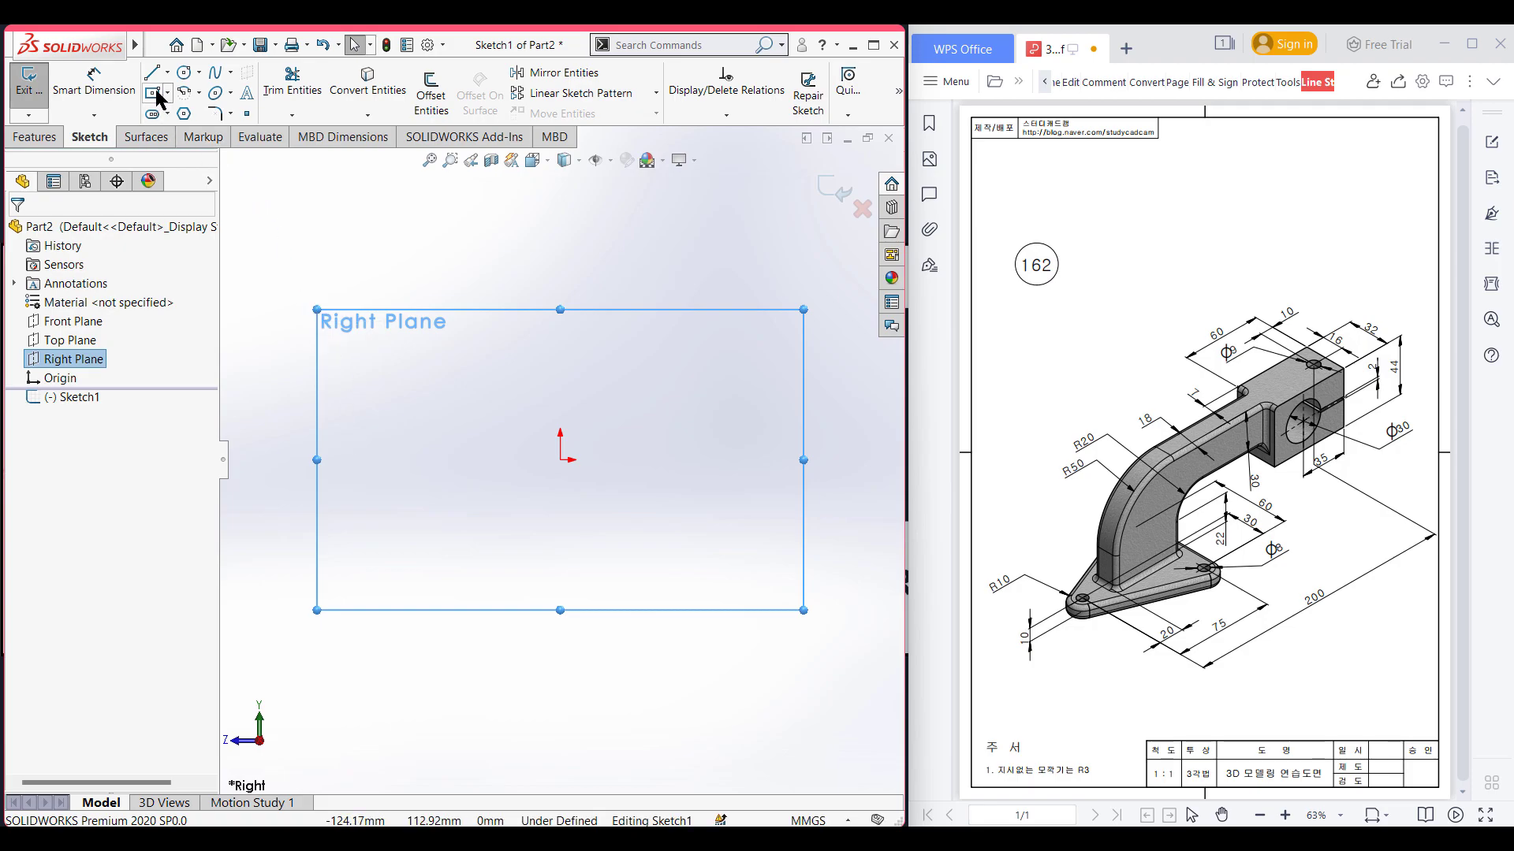
click(560, 459)
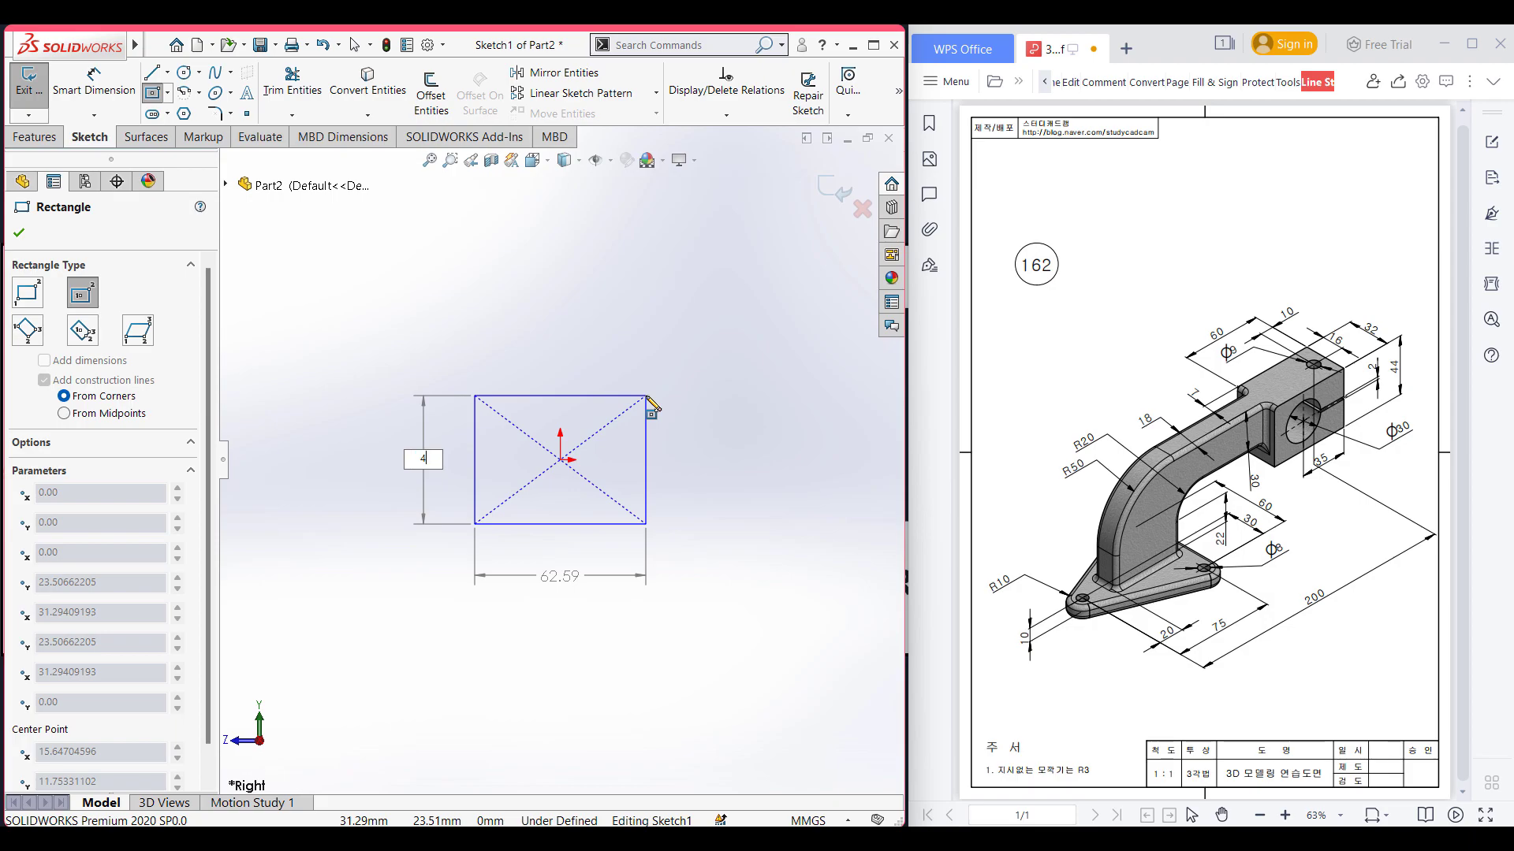
text(4)
key(Tab)
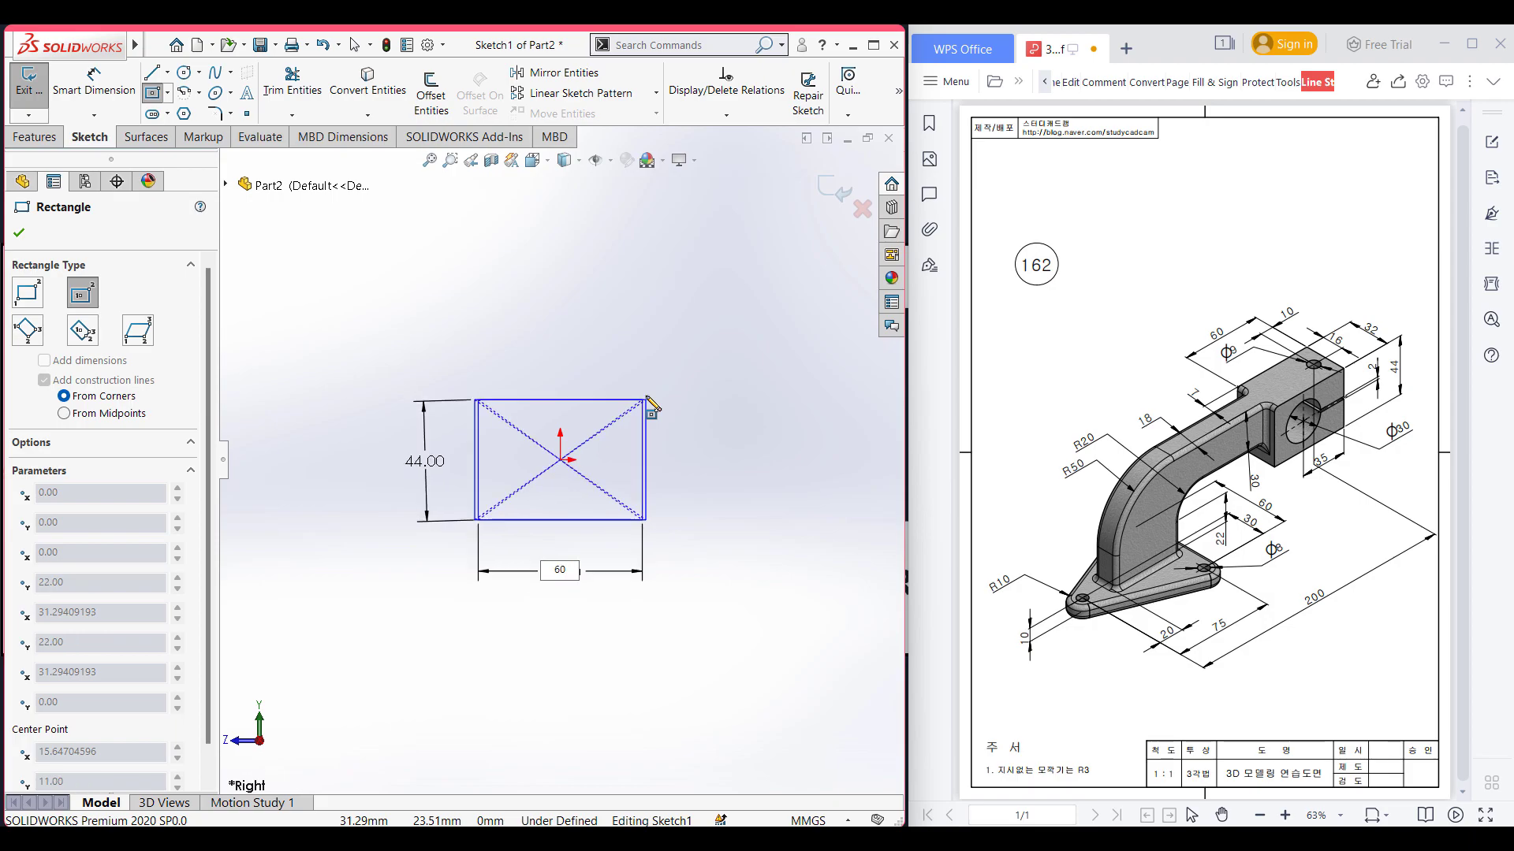
key(Return)
Extrude the rectangle 32 mm with the Mid Plane end condition
key(ctrl+7)
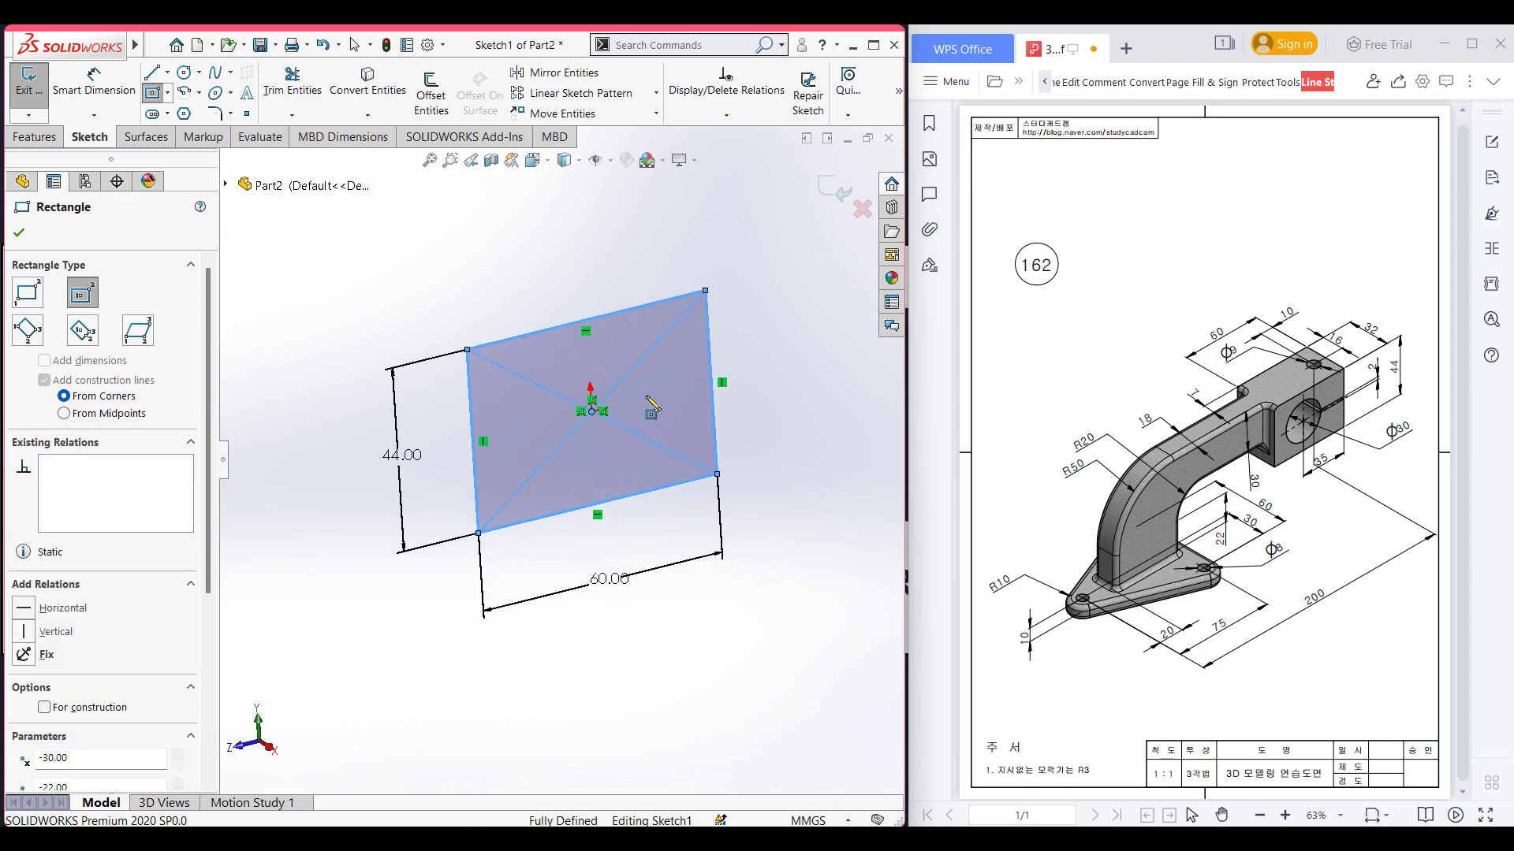
click(35, 137)
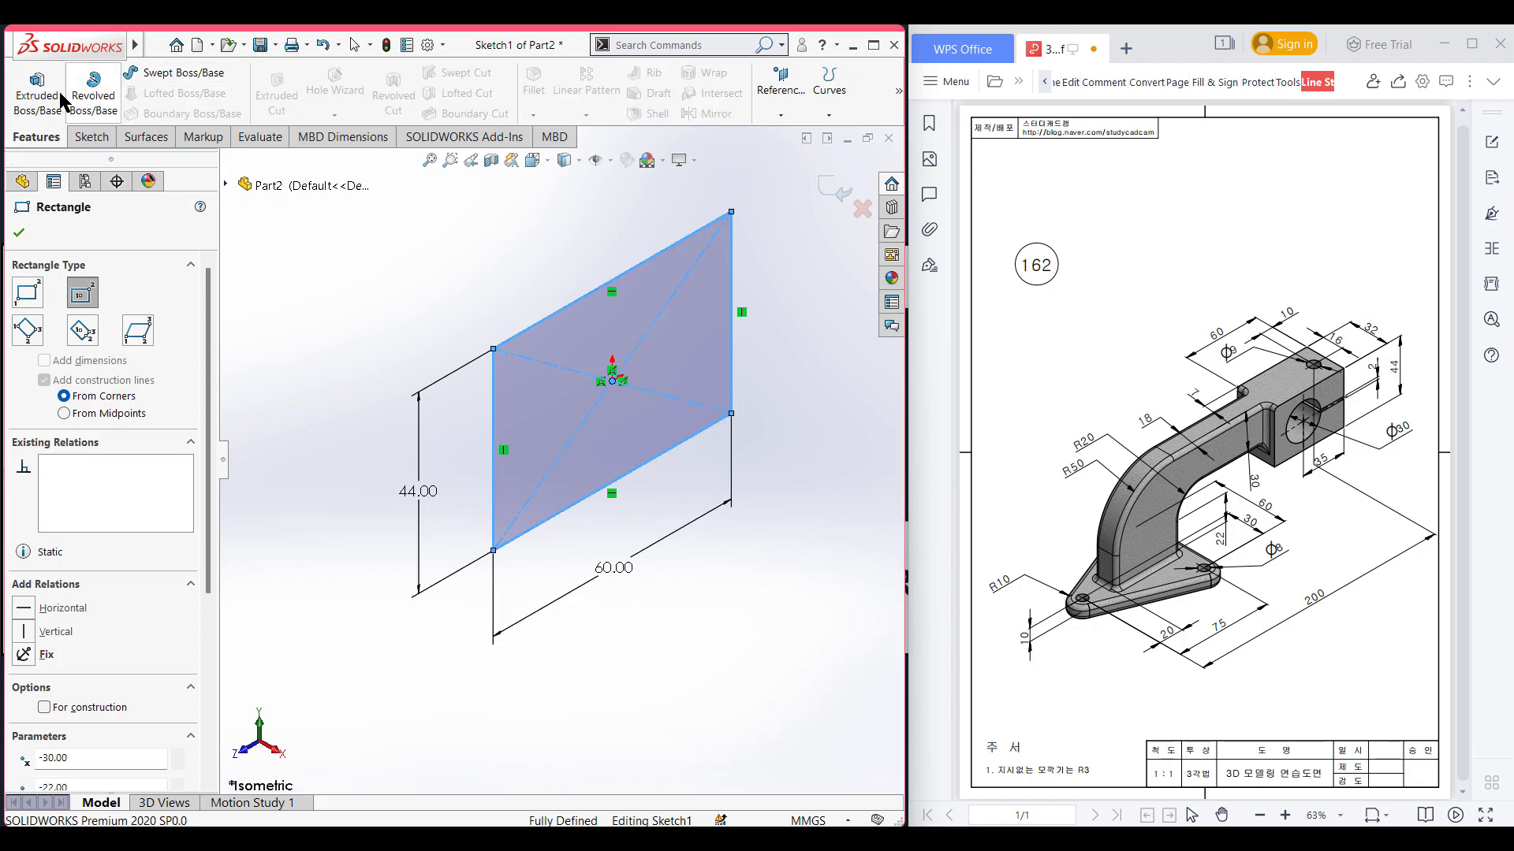
click(35, 93)
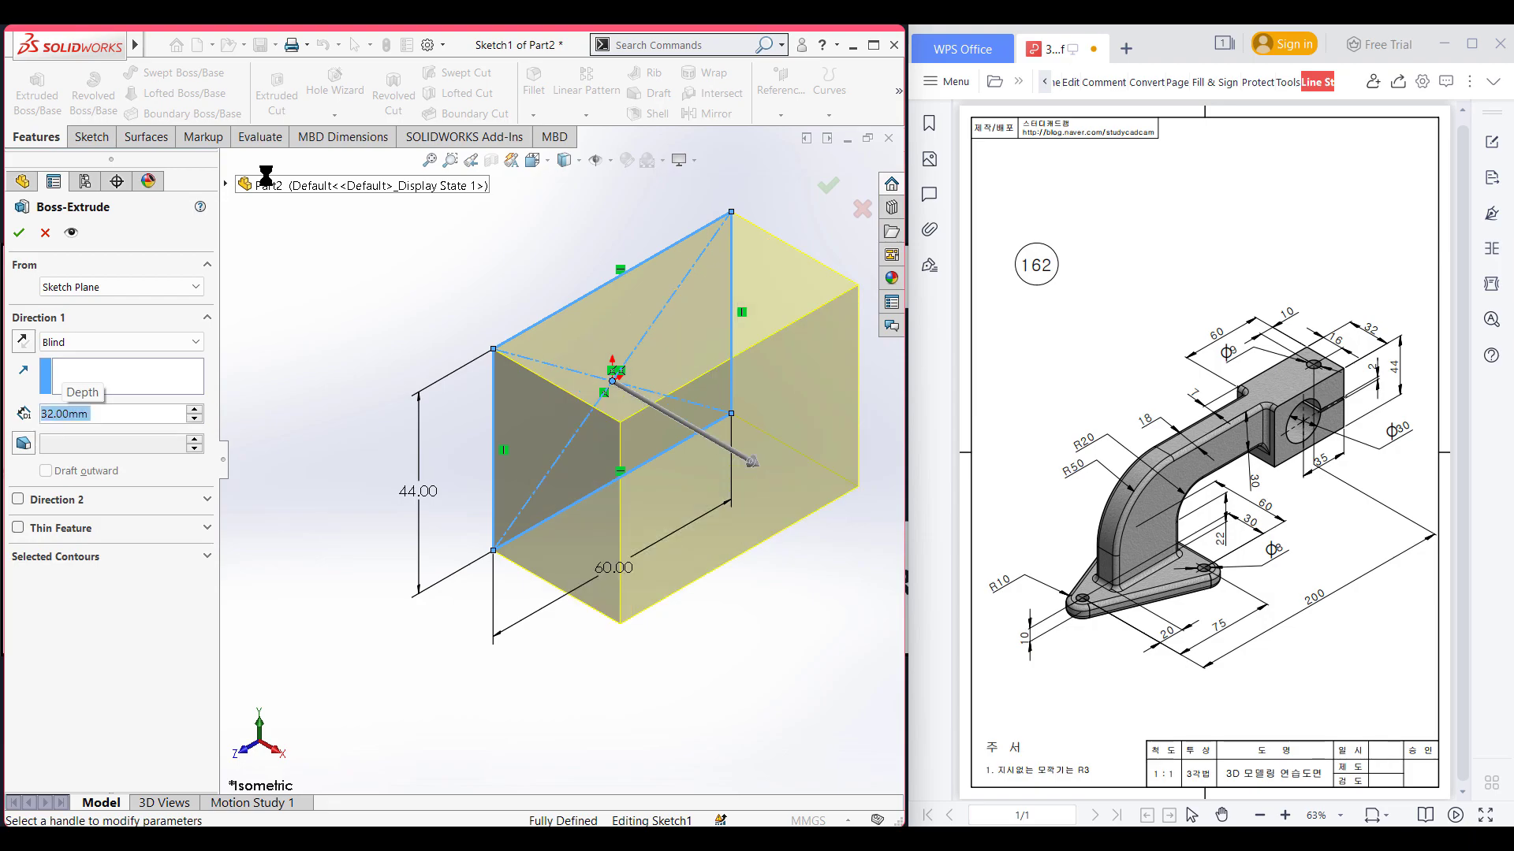
click(189, 342)
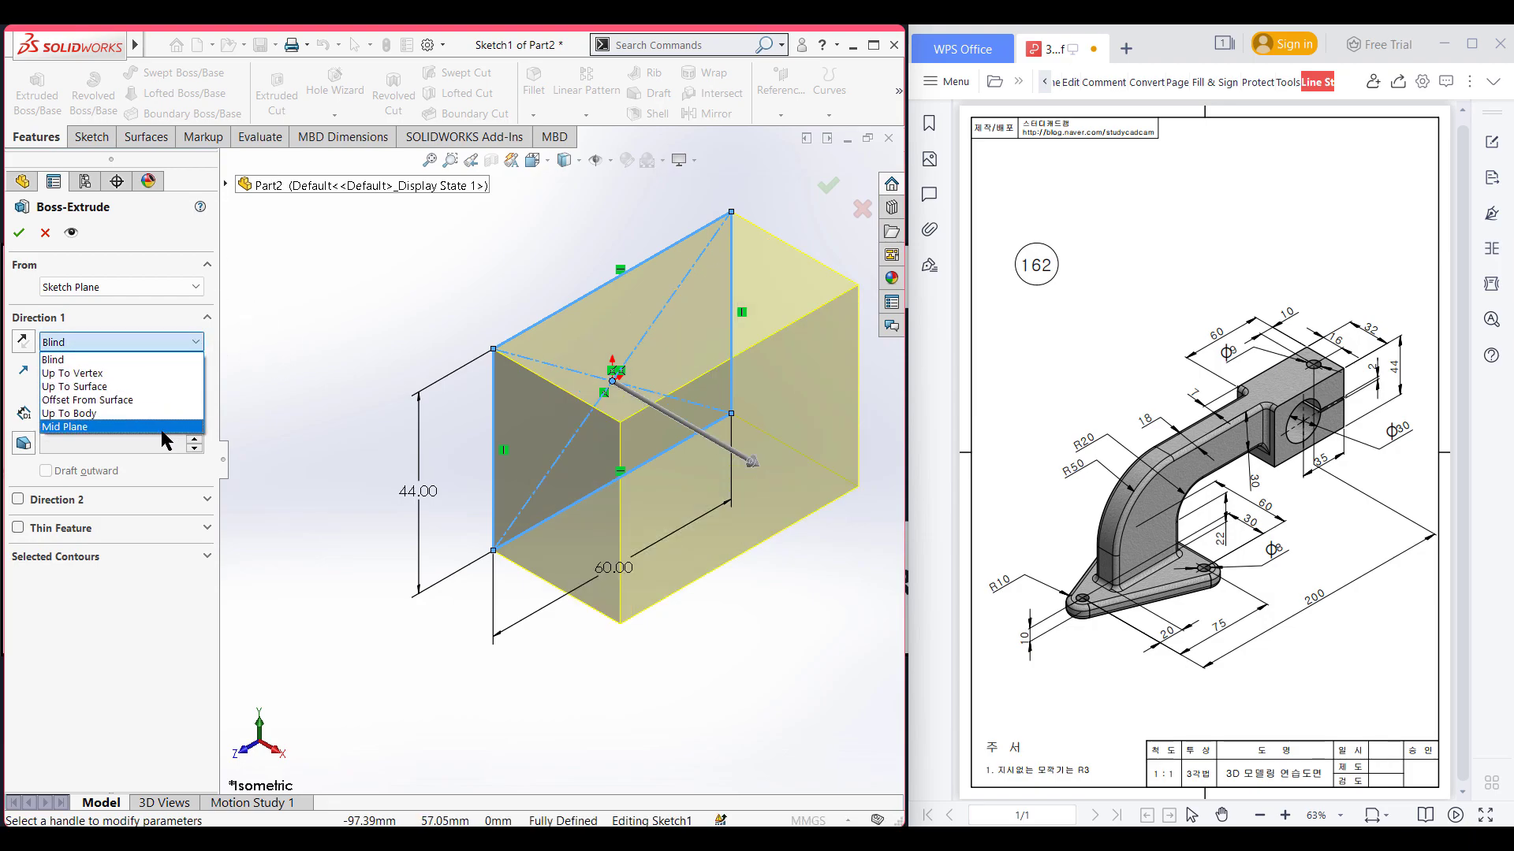
click(163, 429)
click(19, 233)
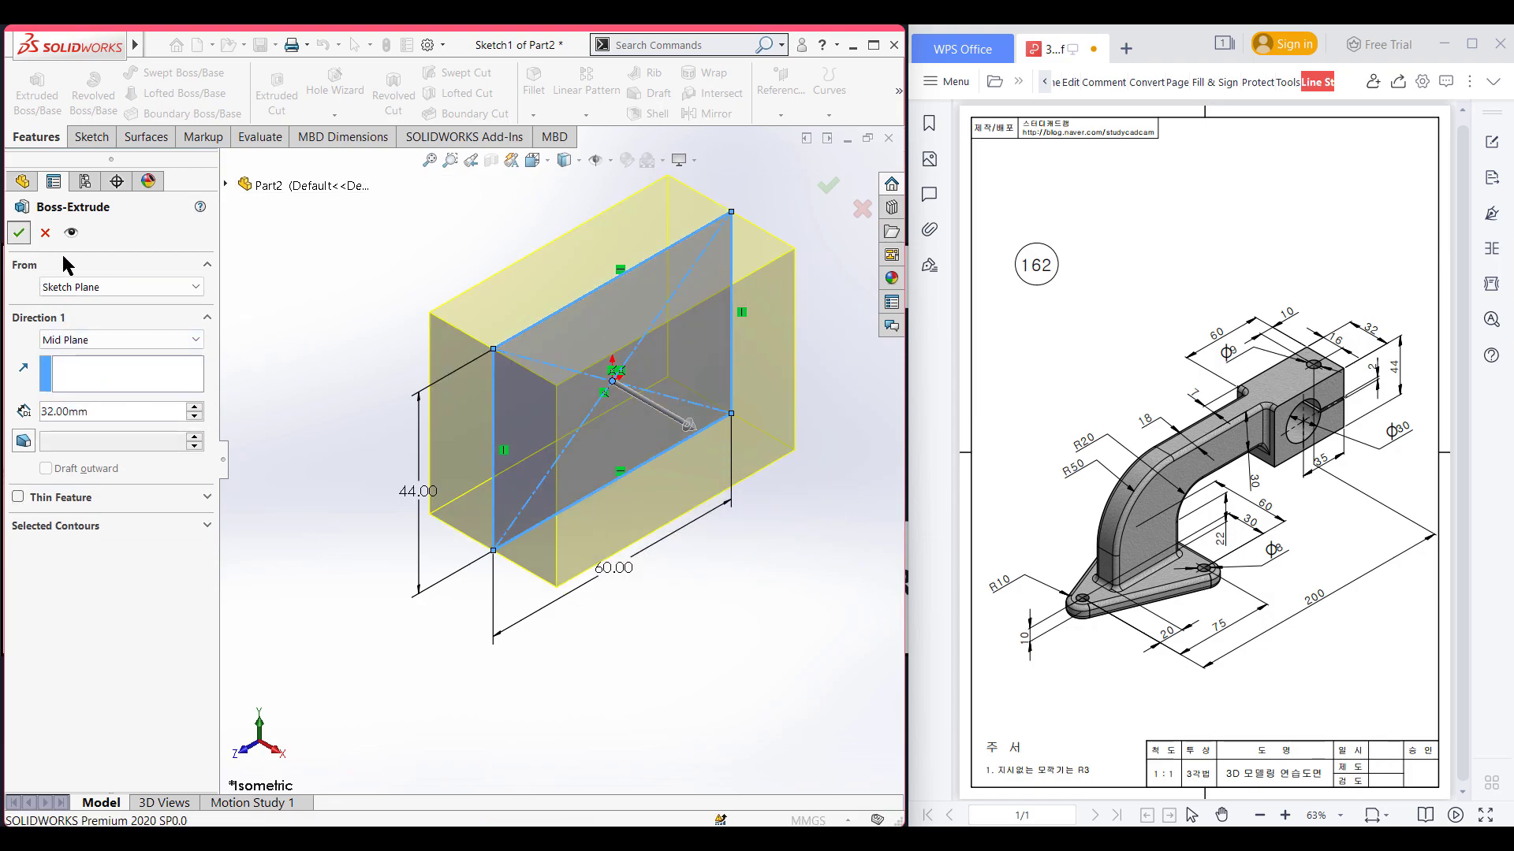
On the block's right face, sketch a Ø30 circle 35 mm from the right edge
key(f)
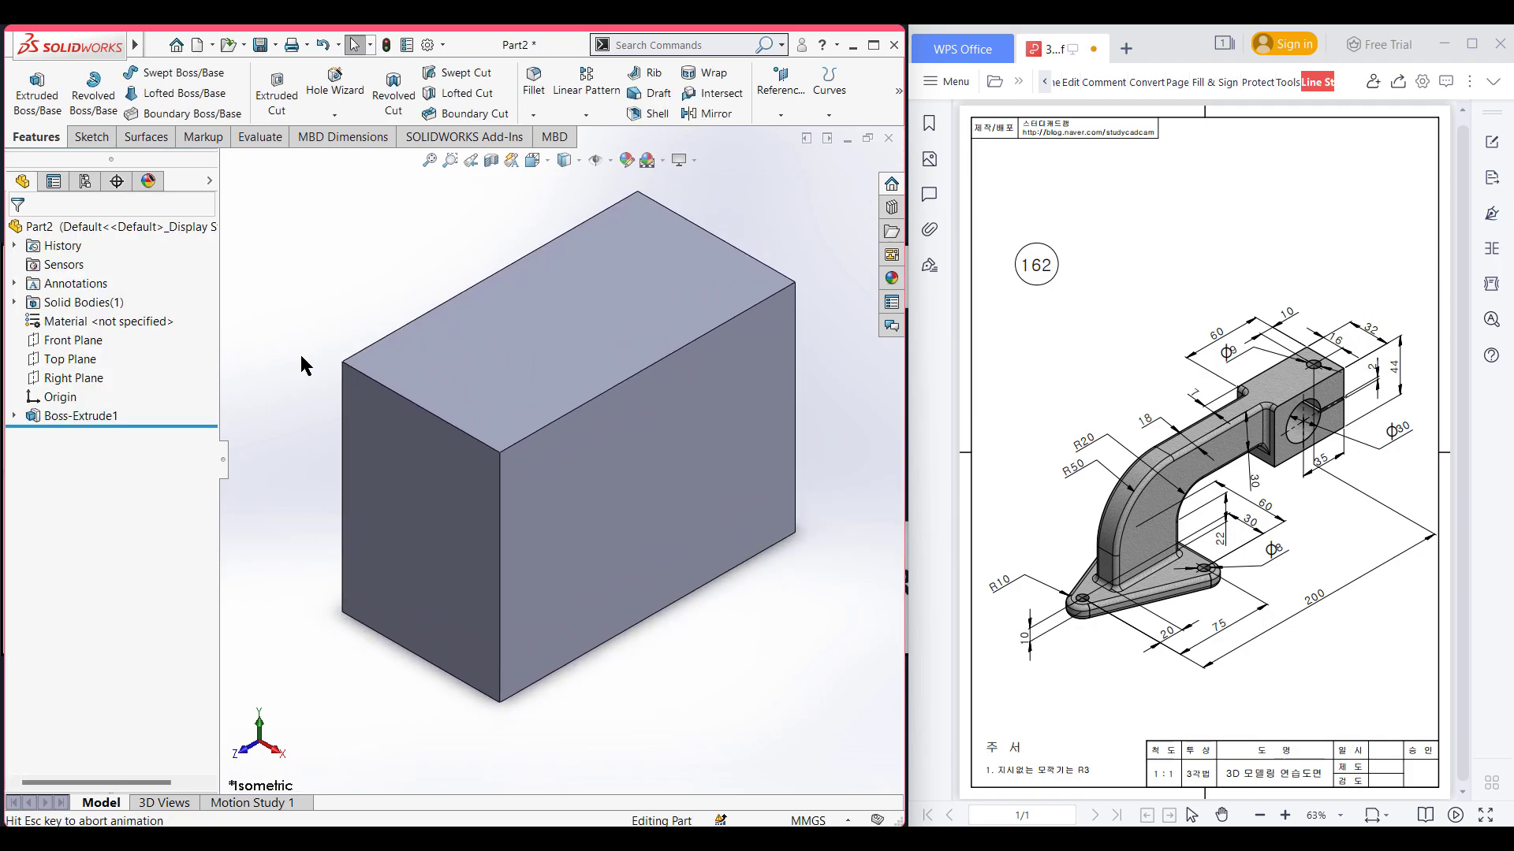
right_click(615, 471)
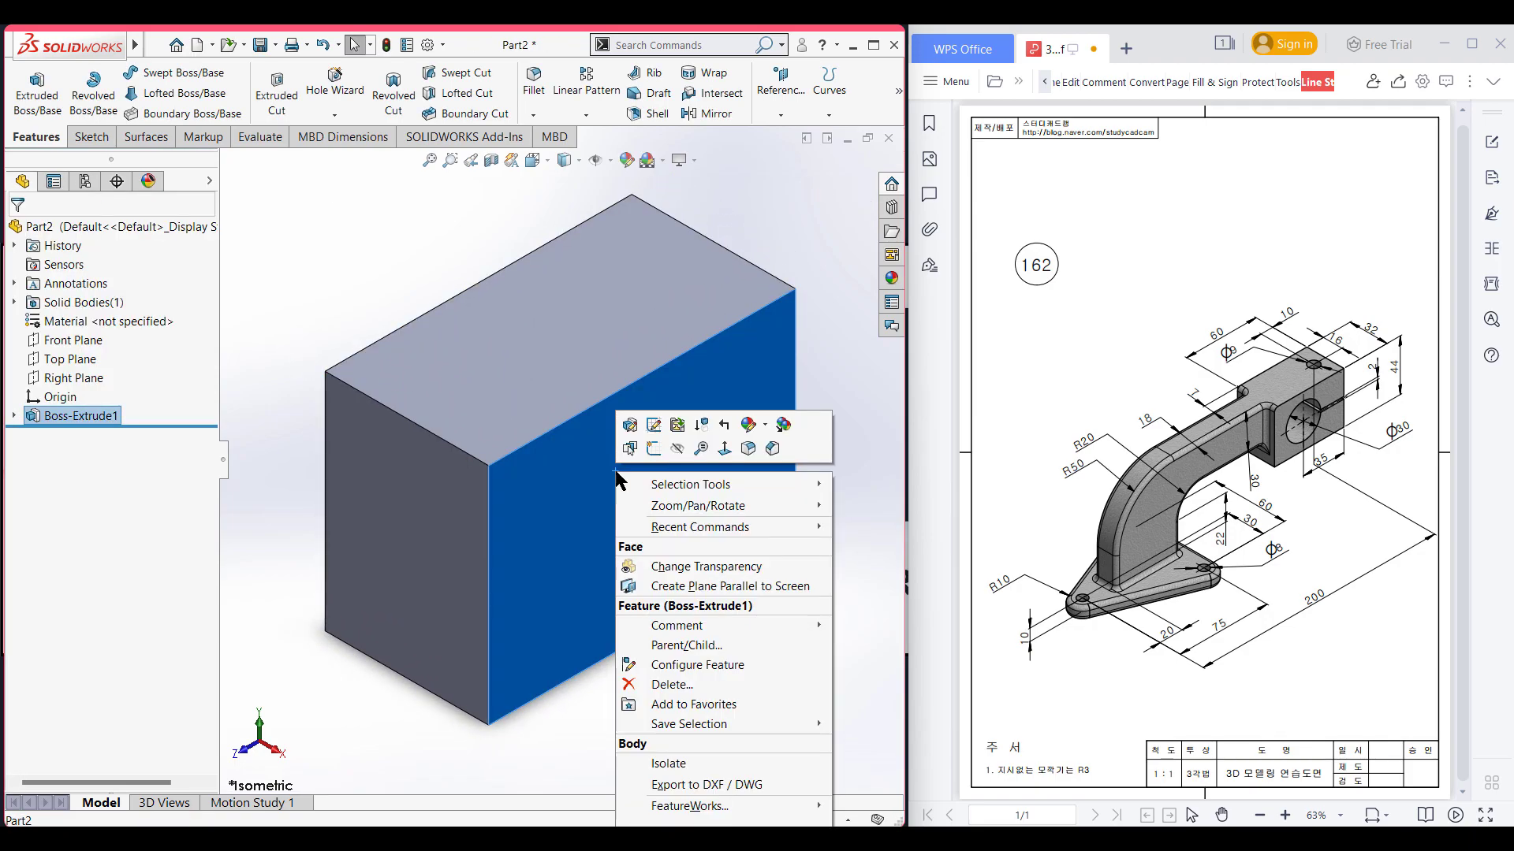
click(652, 452)
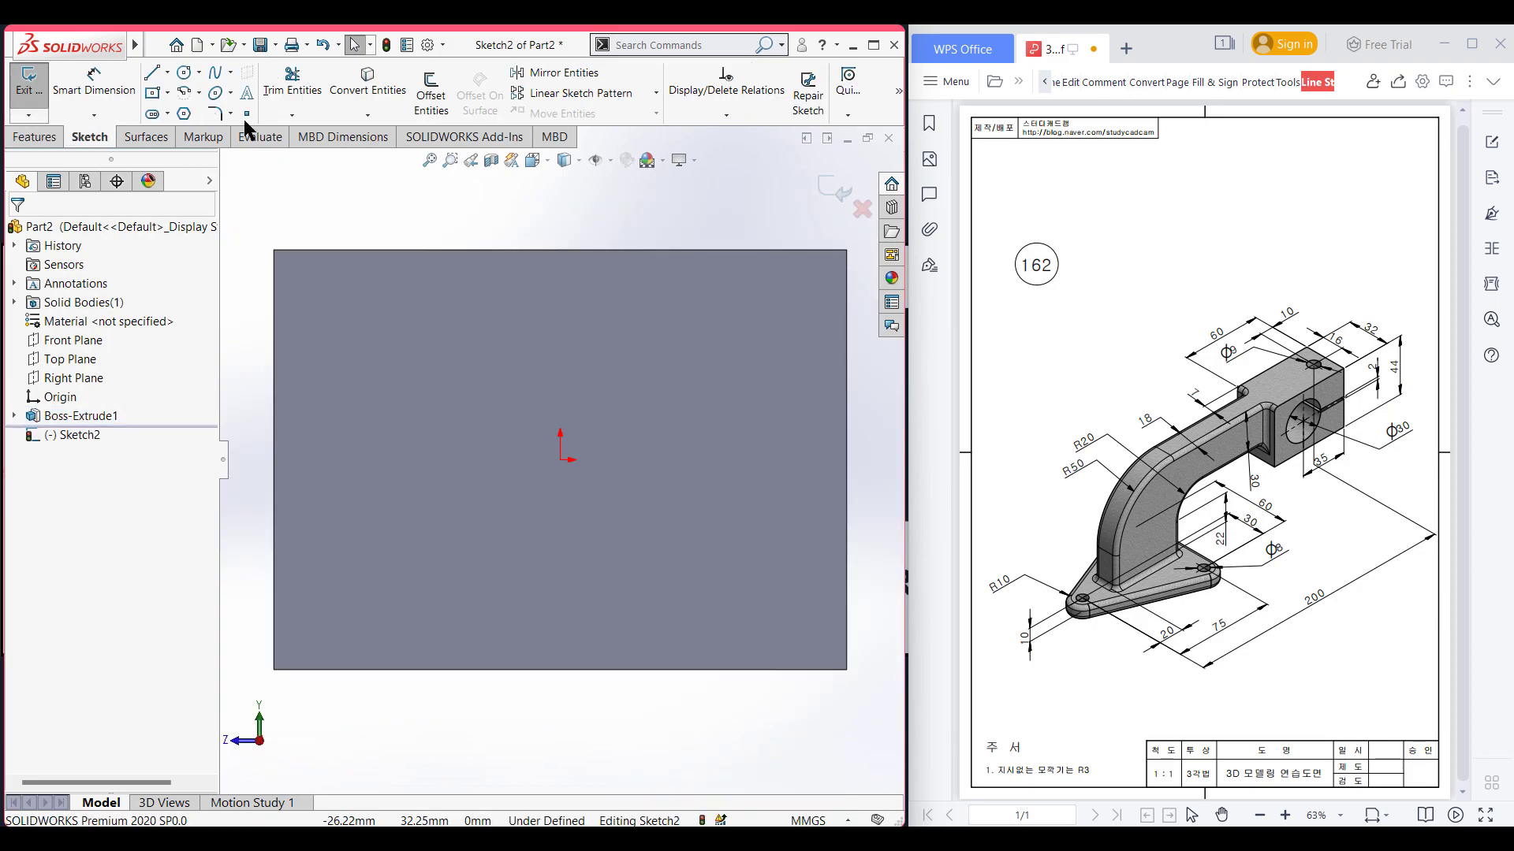
key(c)
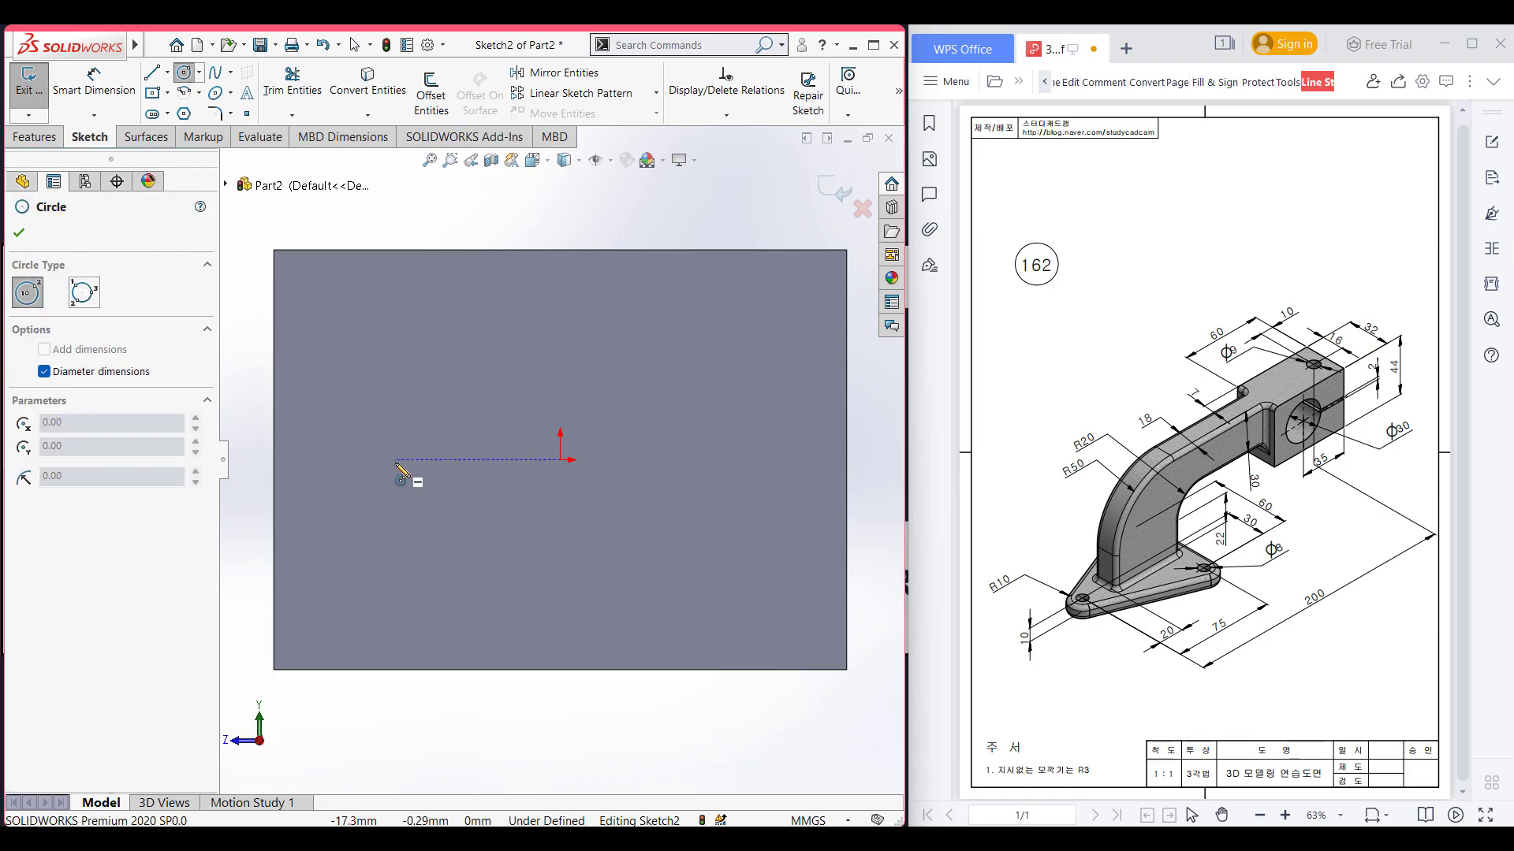
click(395, 460)
text(3)
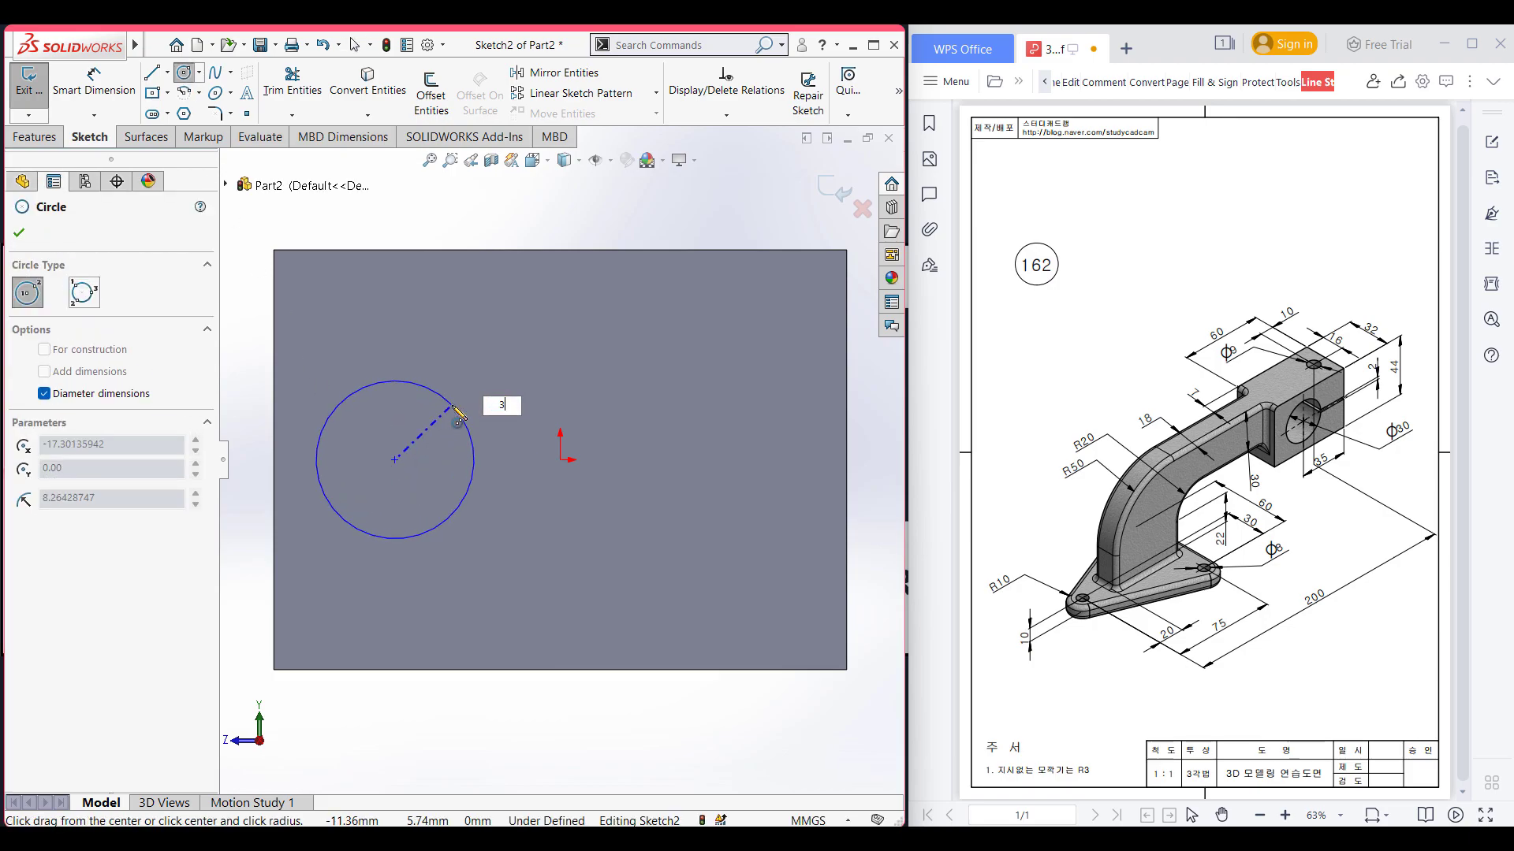
text(0)
key(Return)
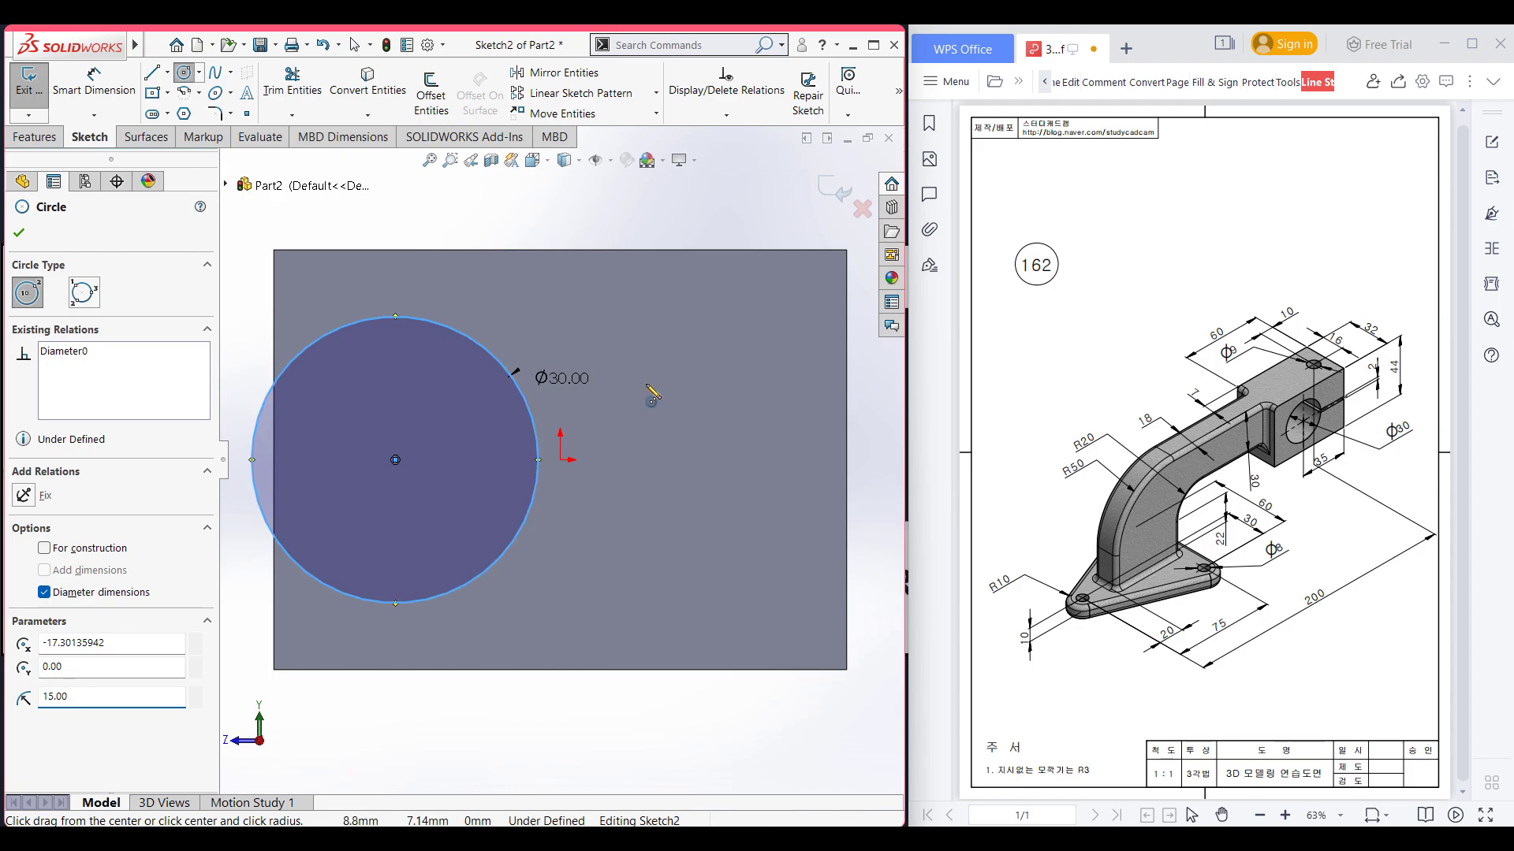
key(Escape)
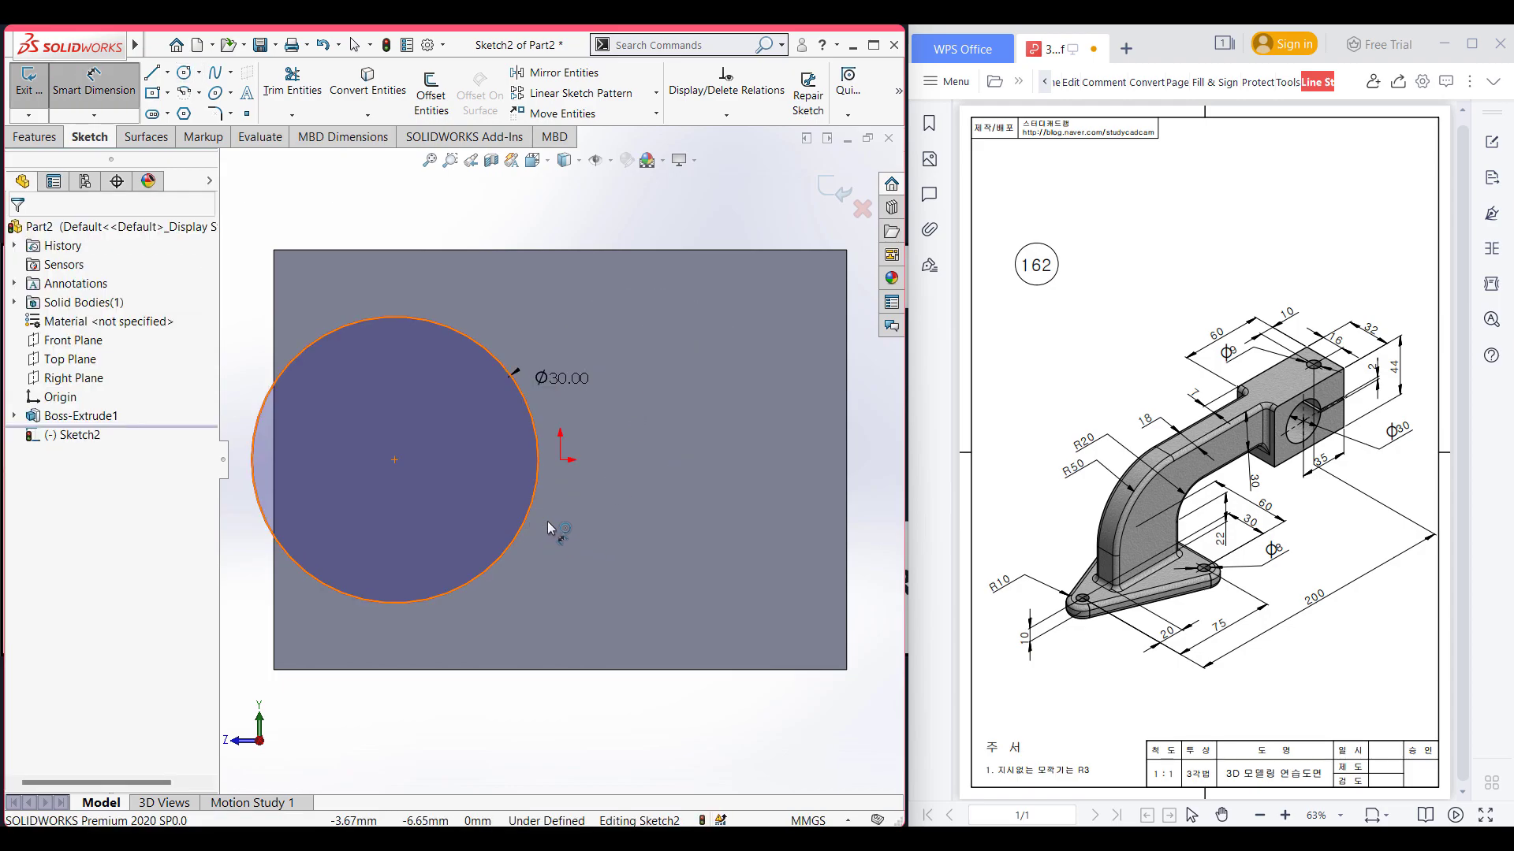
click(537, 529)
click(847, 531)
click(733, 703)
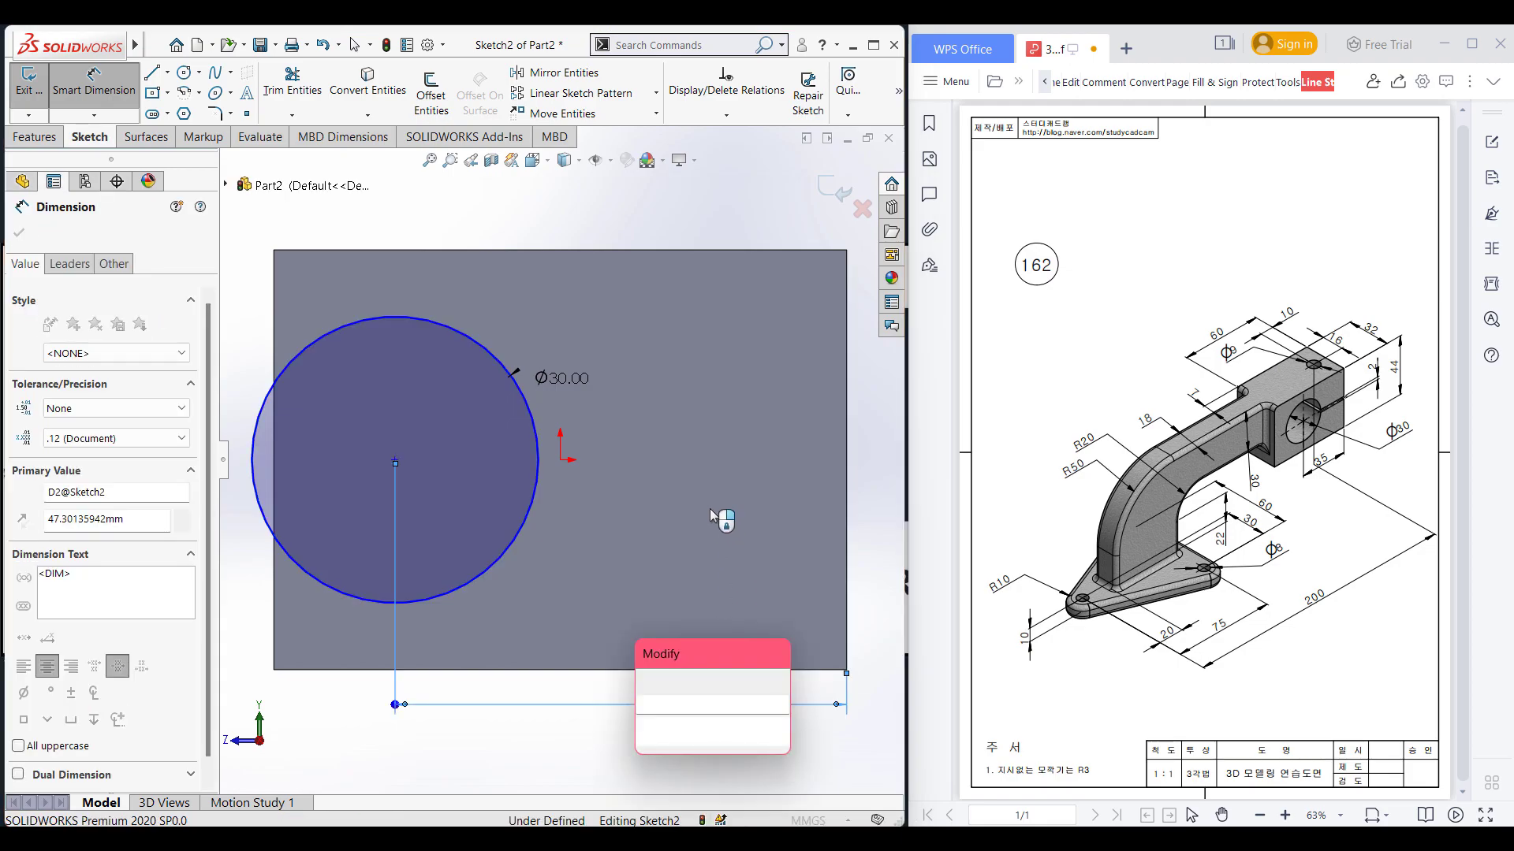
text(35)
key(Return)
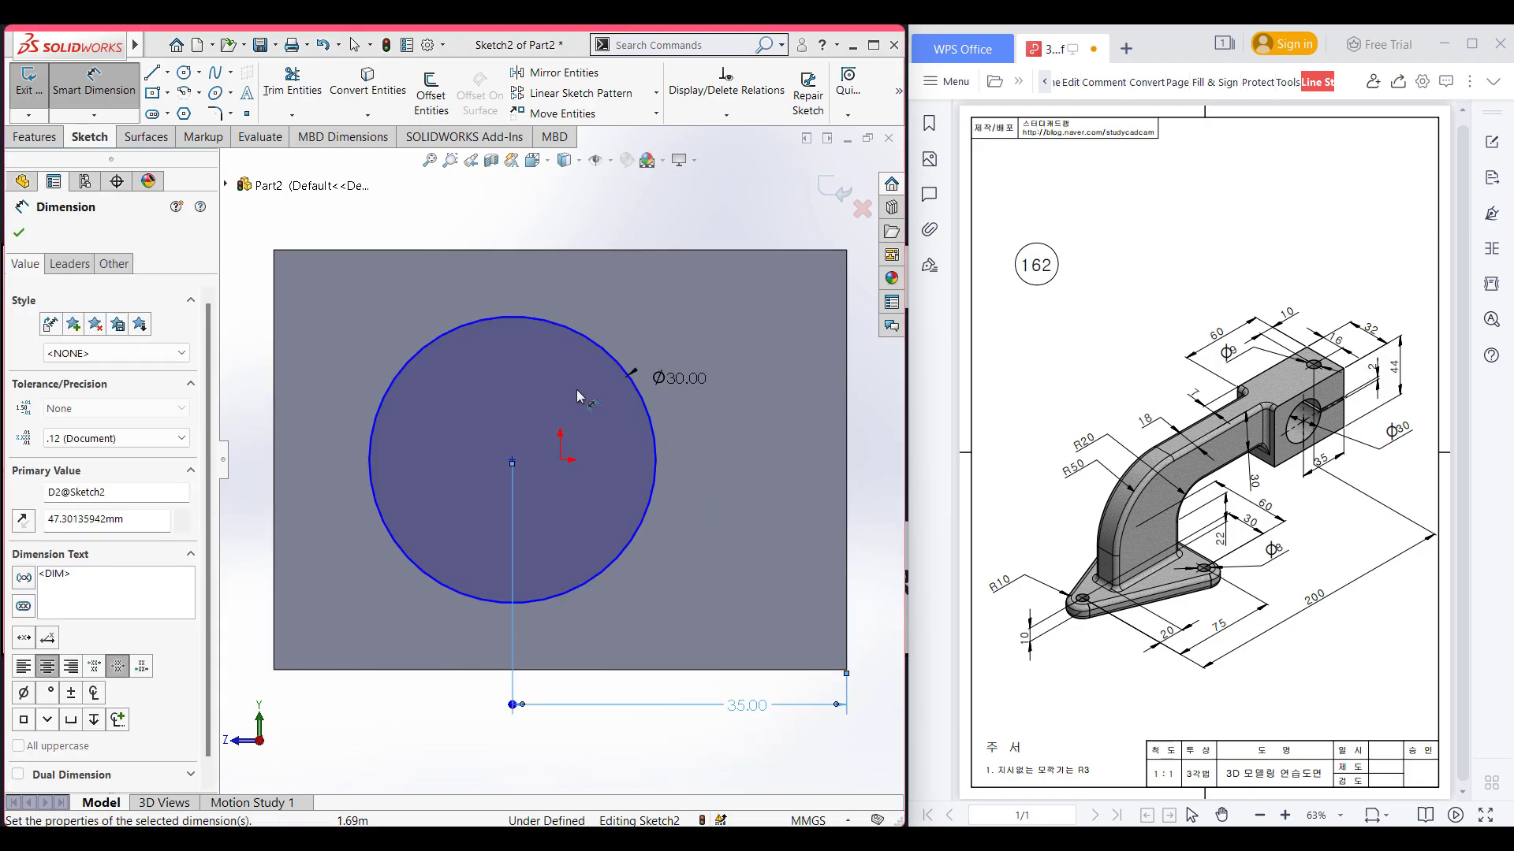
Draw a centerline from the circle centre to the right edge and offset it 1 mm each side
click(167, 73)
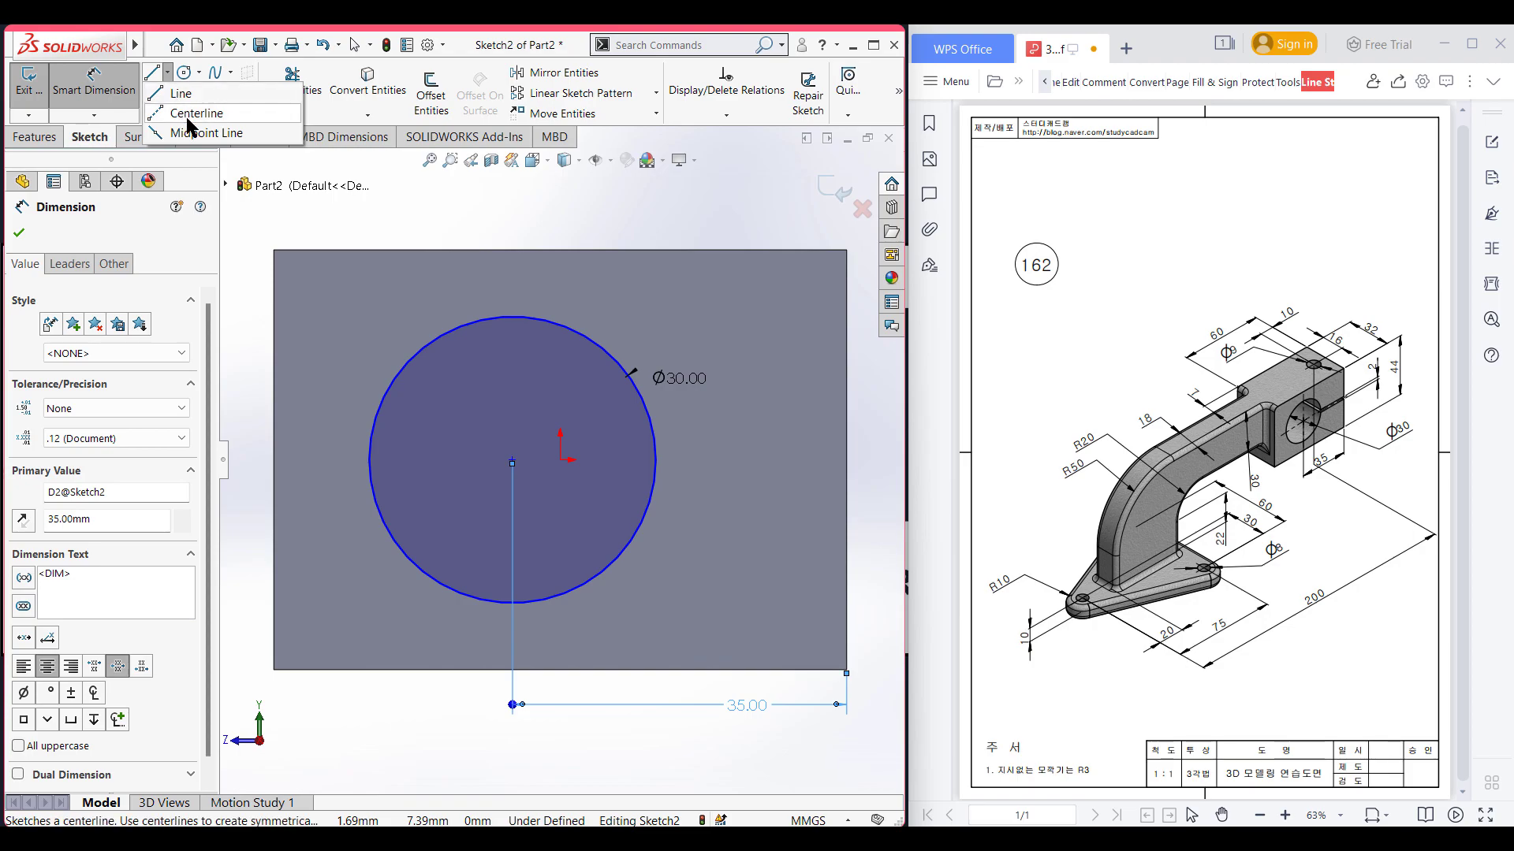
click(189, 115)
click(512, 461)
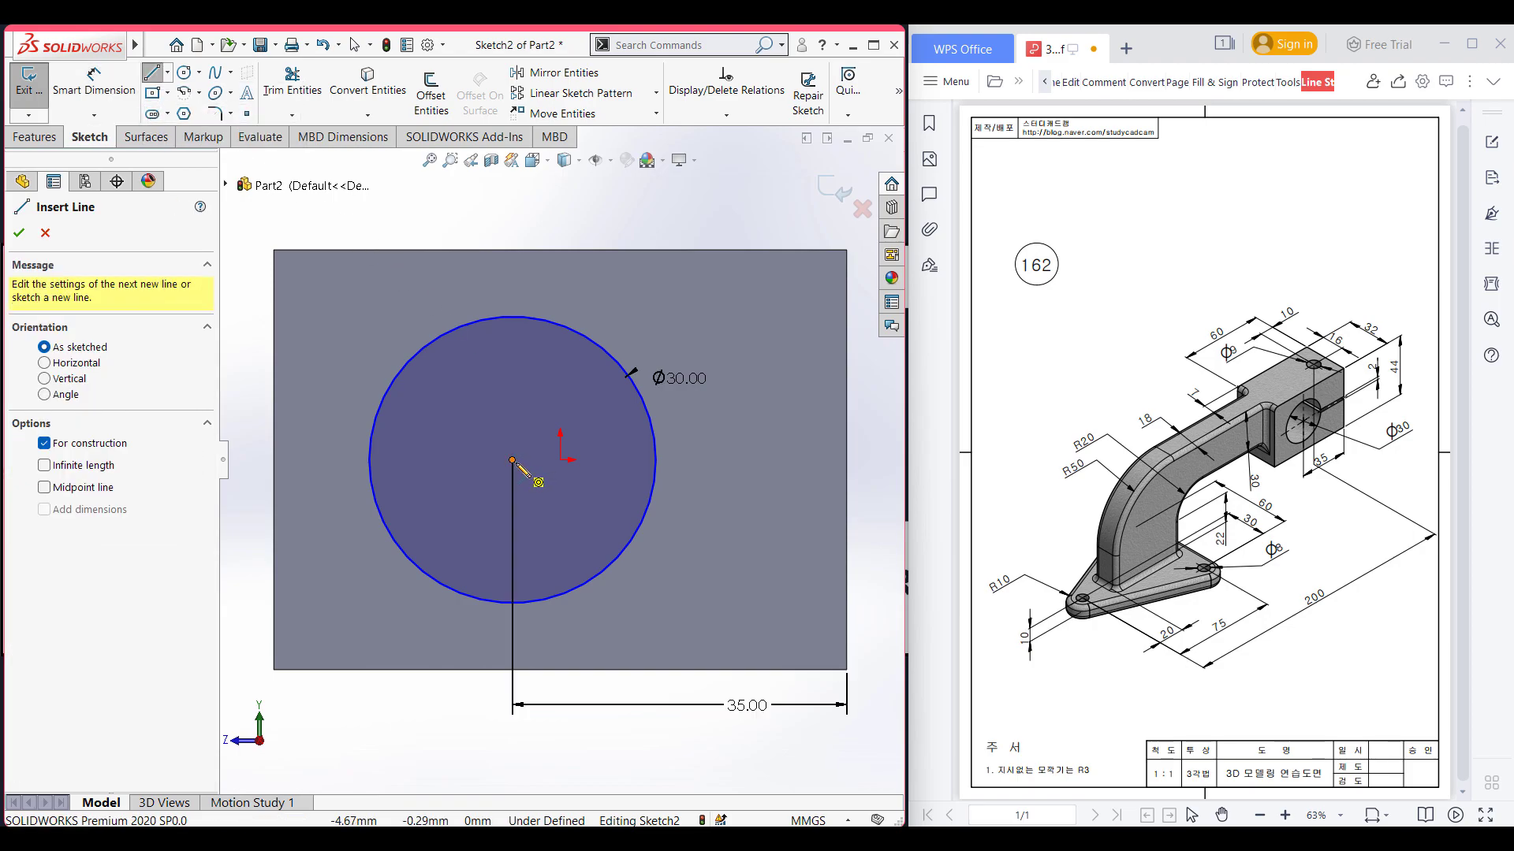
click(846, 459)
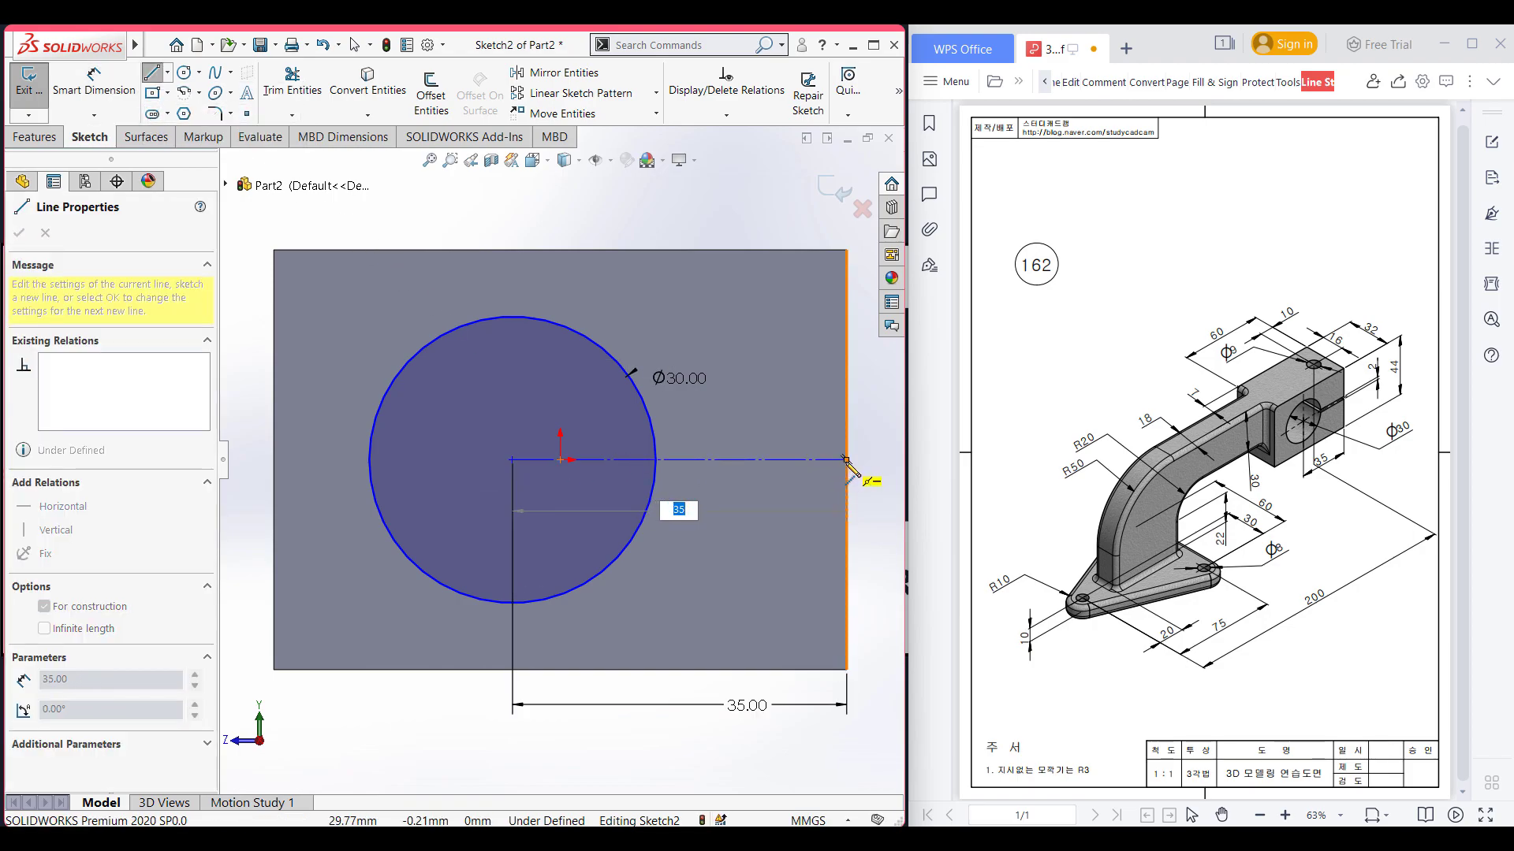
key(Escape)
key(Escape)
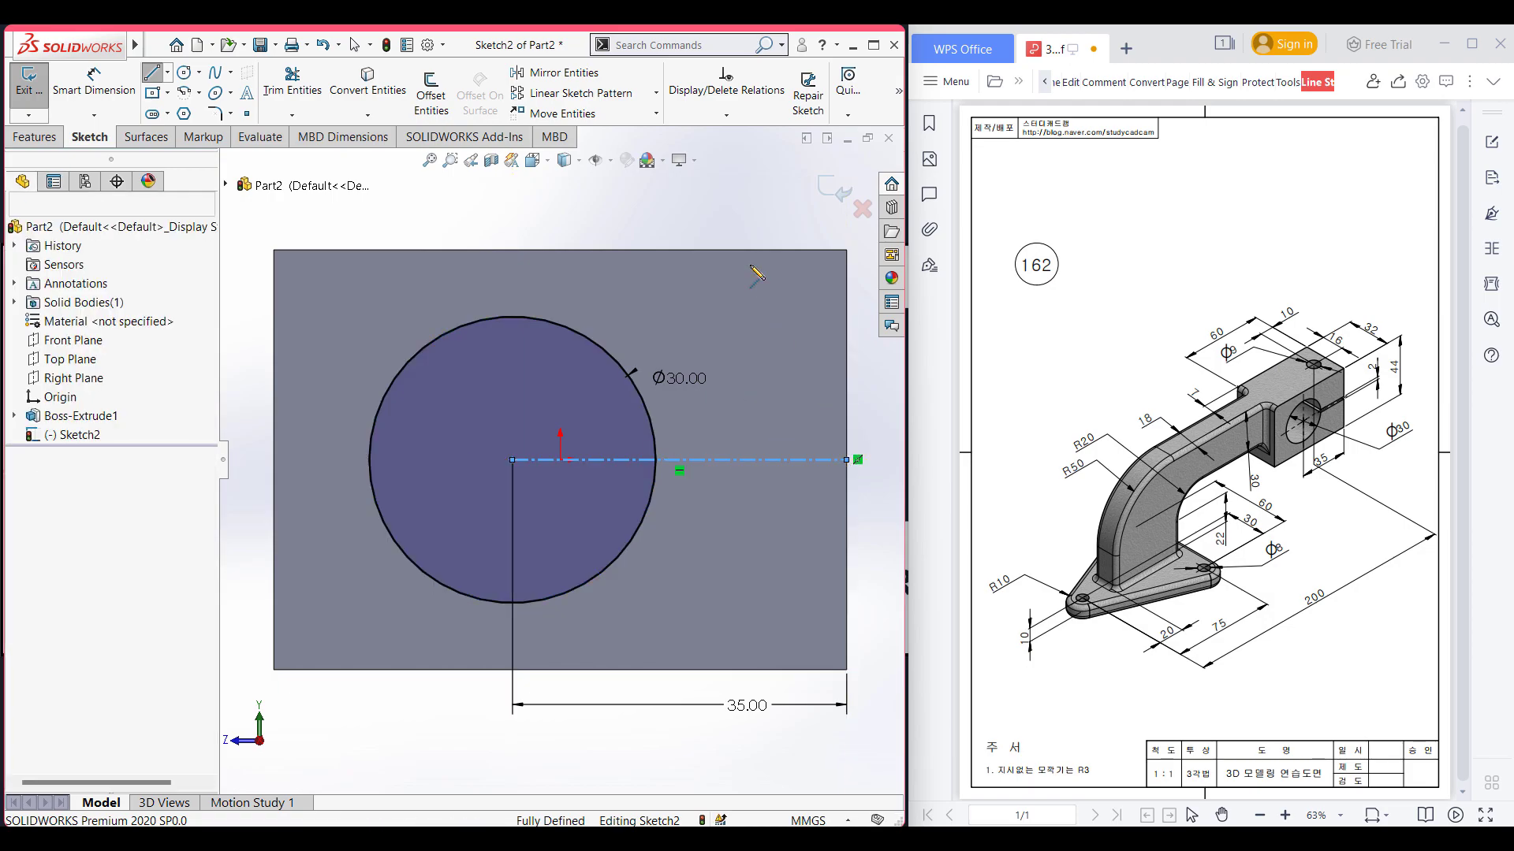
click(431, 91)
click(726, 461)
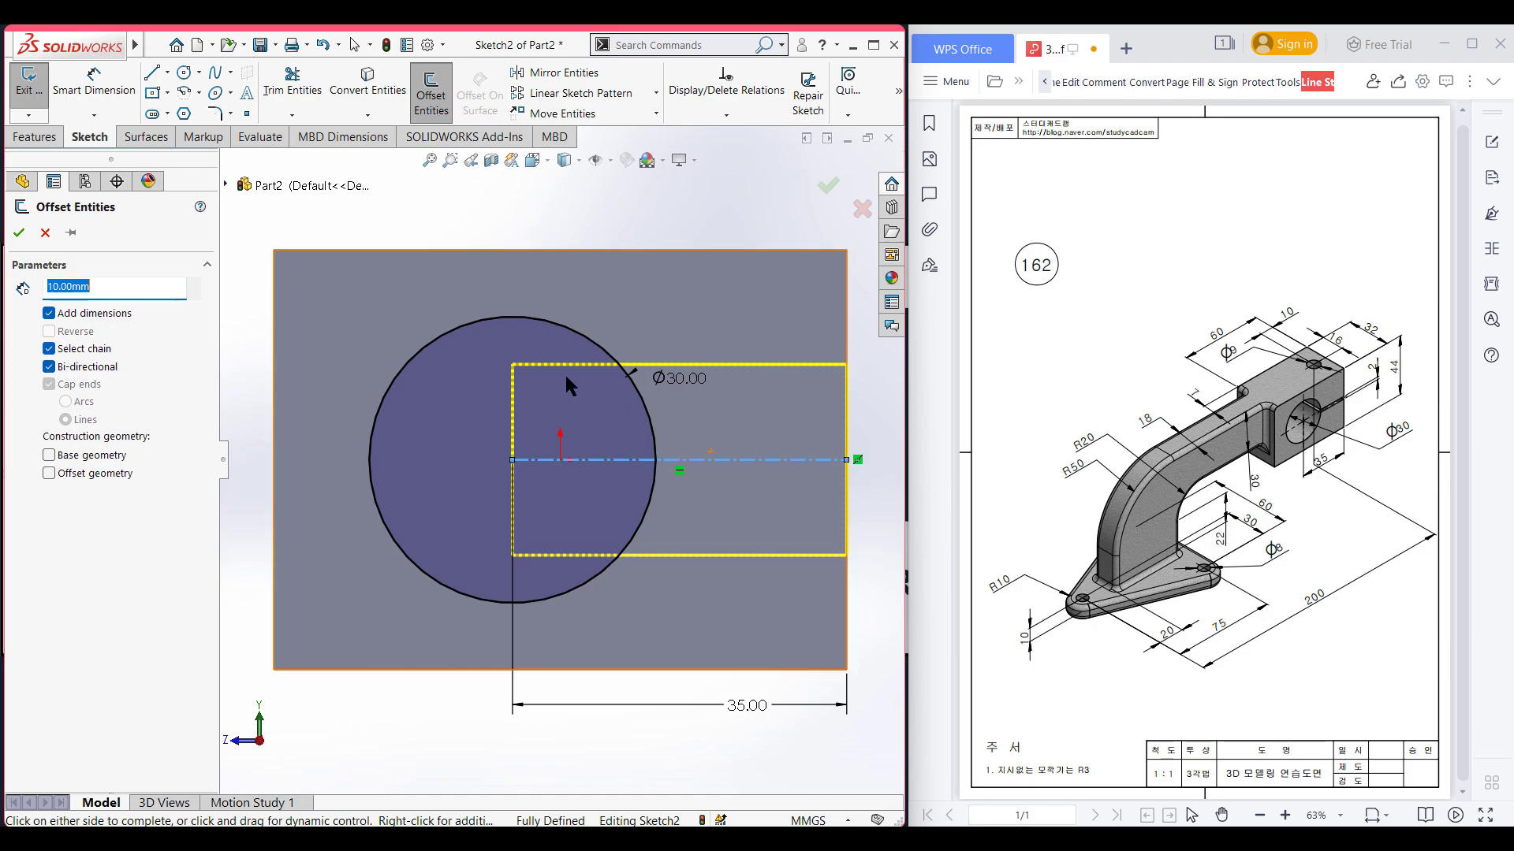
text(2)
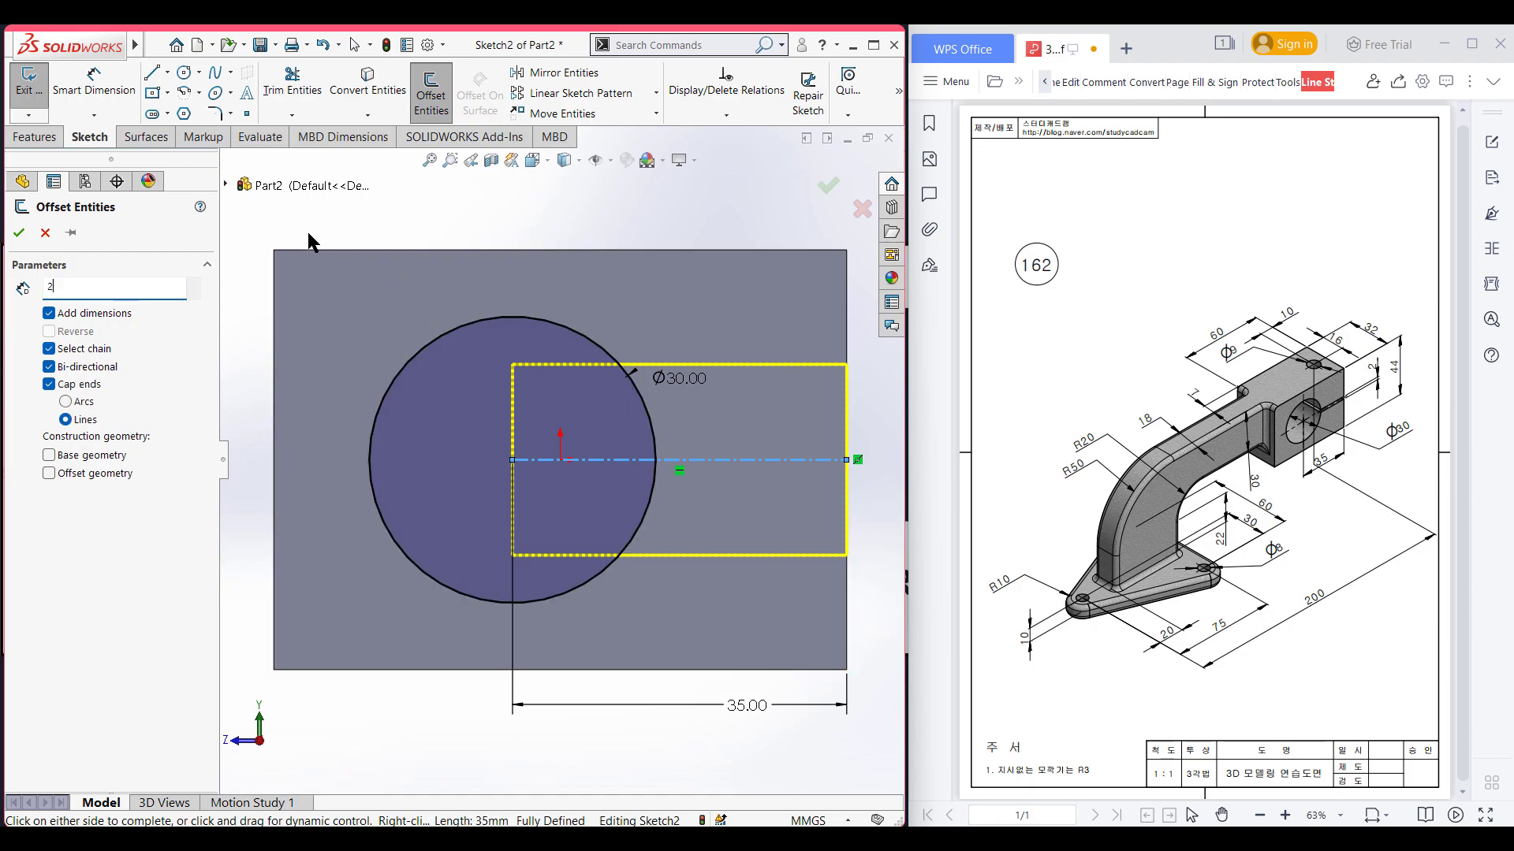
text(/2)
key(Return)
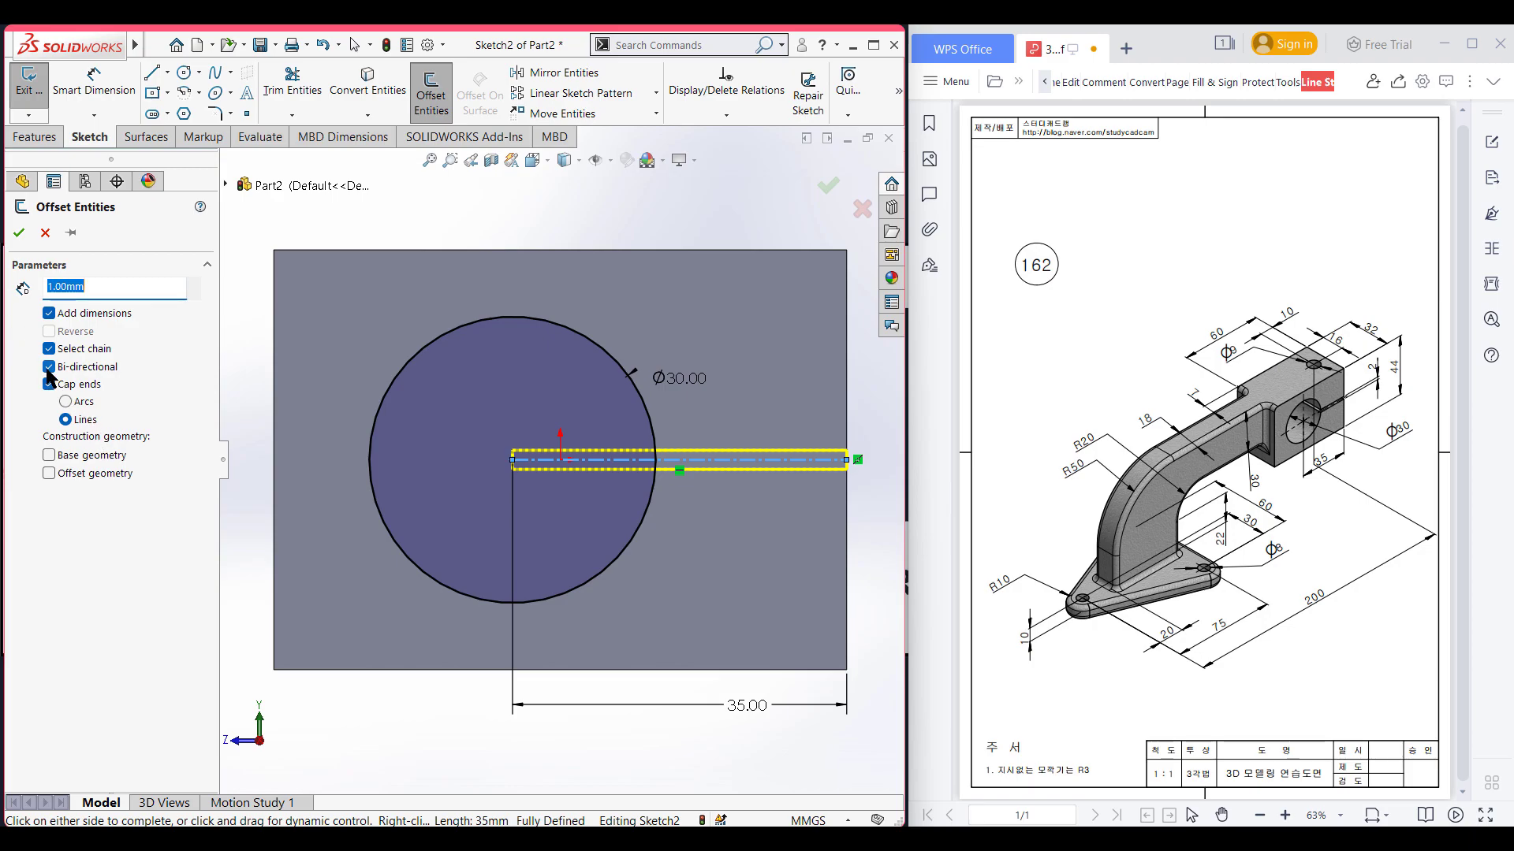
click(19, 233)
Trim the offset lines inside the circle and the arc between the slot lines
right_drag(476, 200, 432, 282)
mouse_move(543, 419)
mouse_down()
mouse_move(552, 489)
mouse_move(498, 457)
mouse_up()
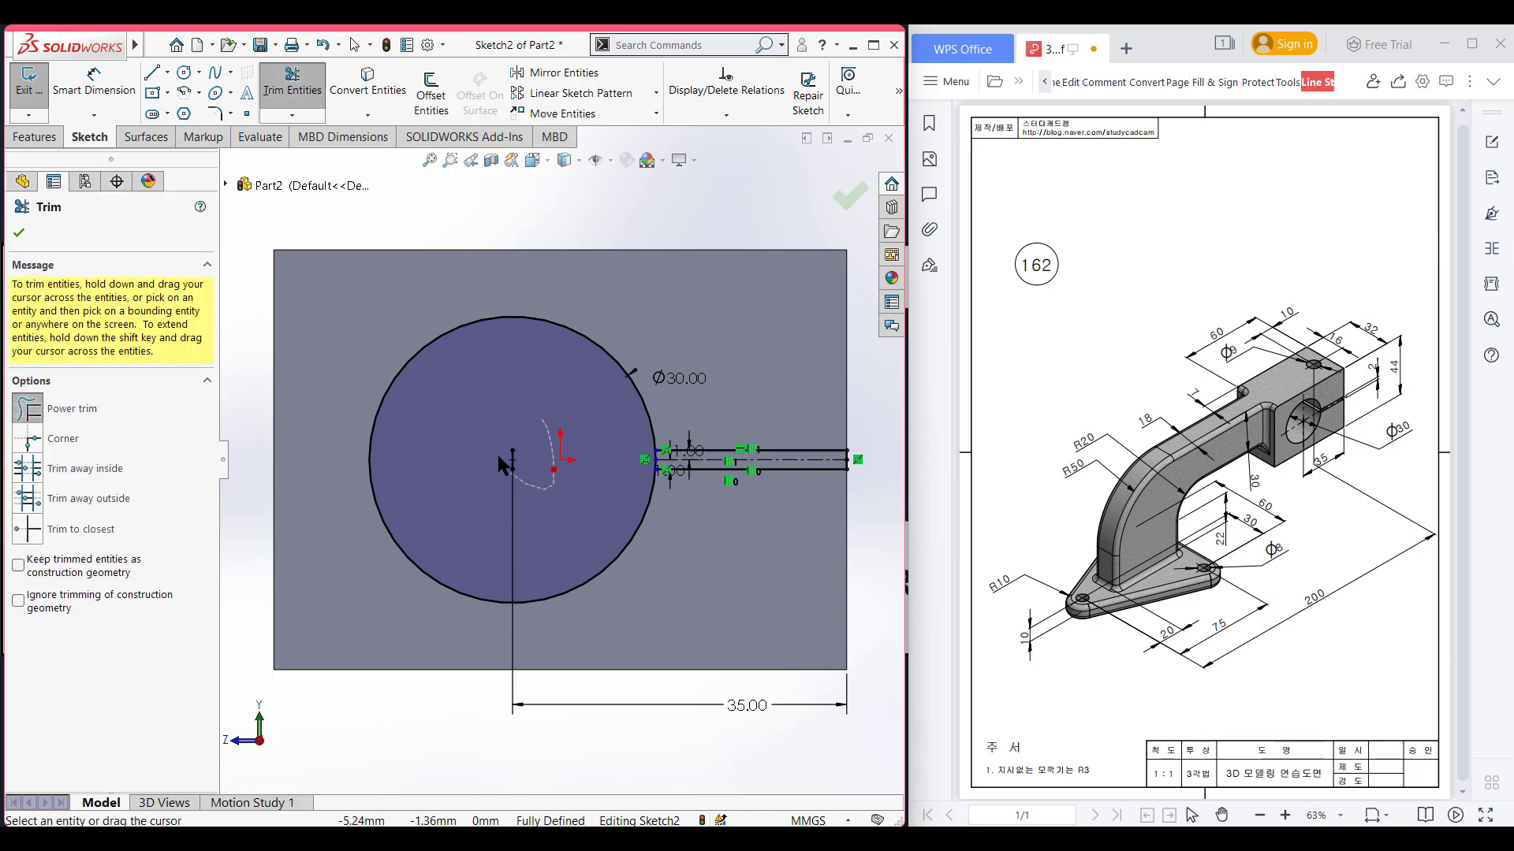
scroll(638, 457, up, 5)
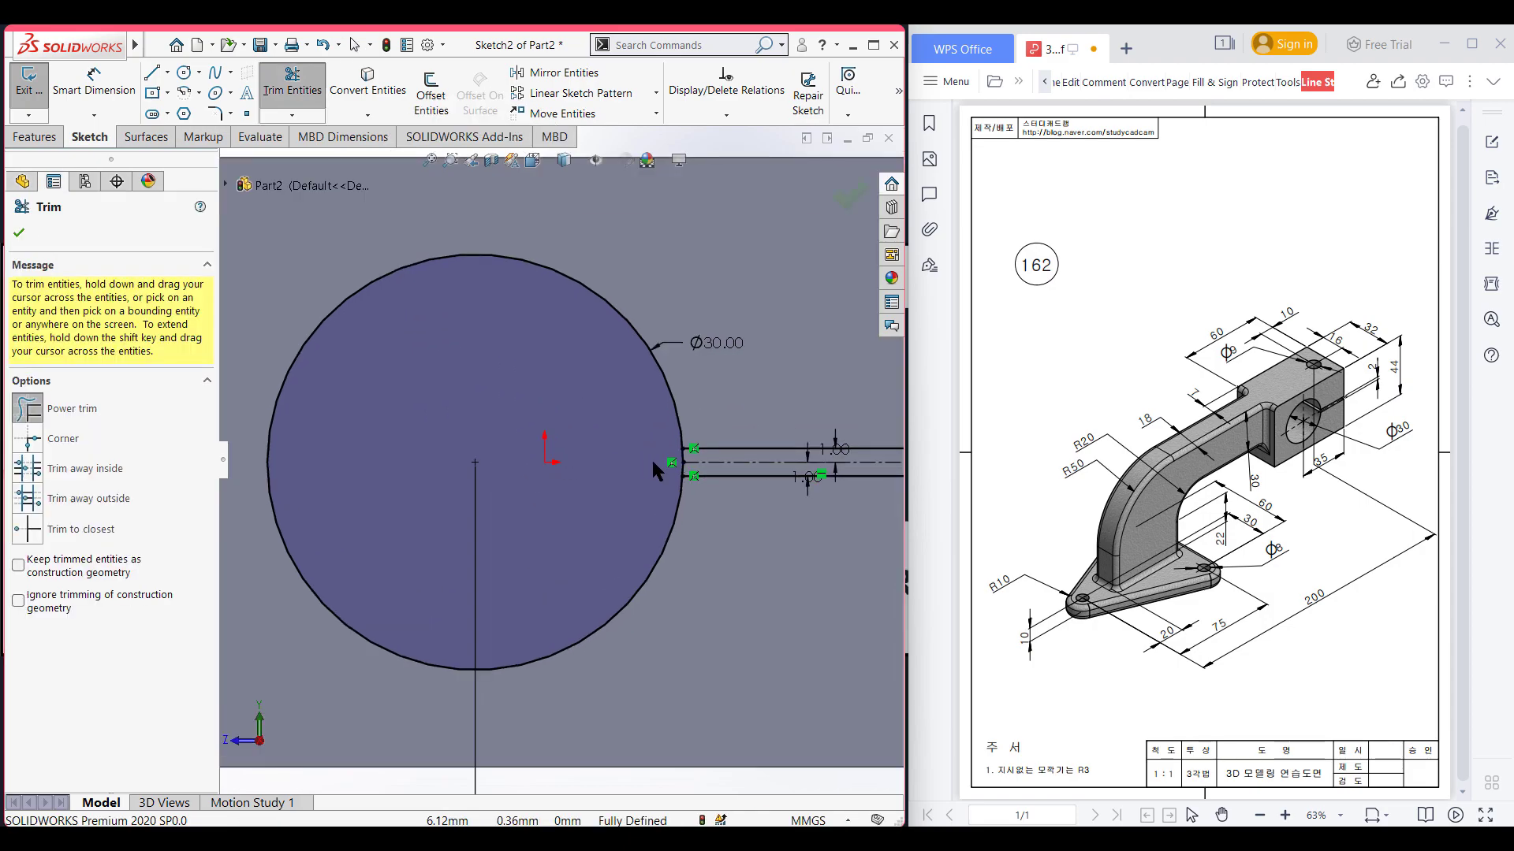
mouse_move(681, 455)
mouse_down()
mouse_move(711, 454)
mouse_move(679, 475)
mouse_up()
scroll(637, 466, down, 5)
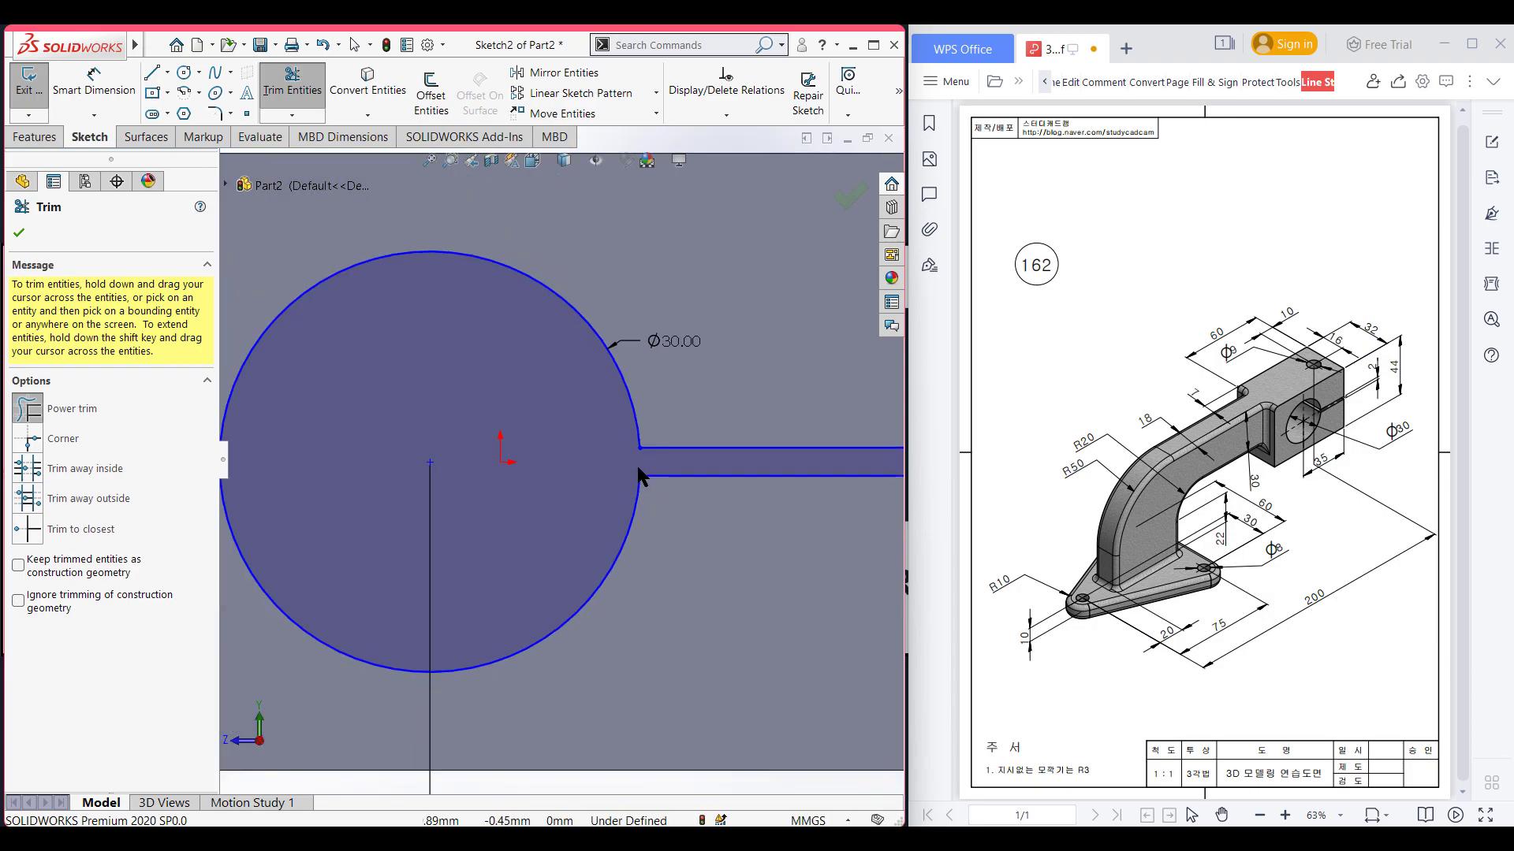
click(20, 233)
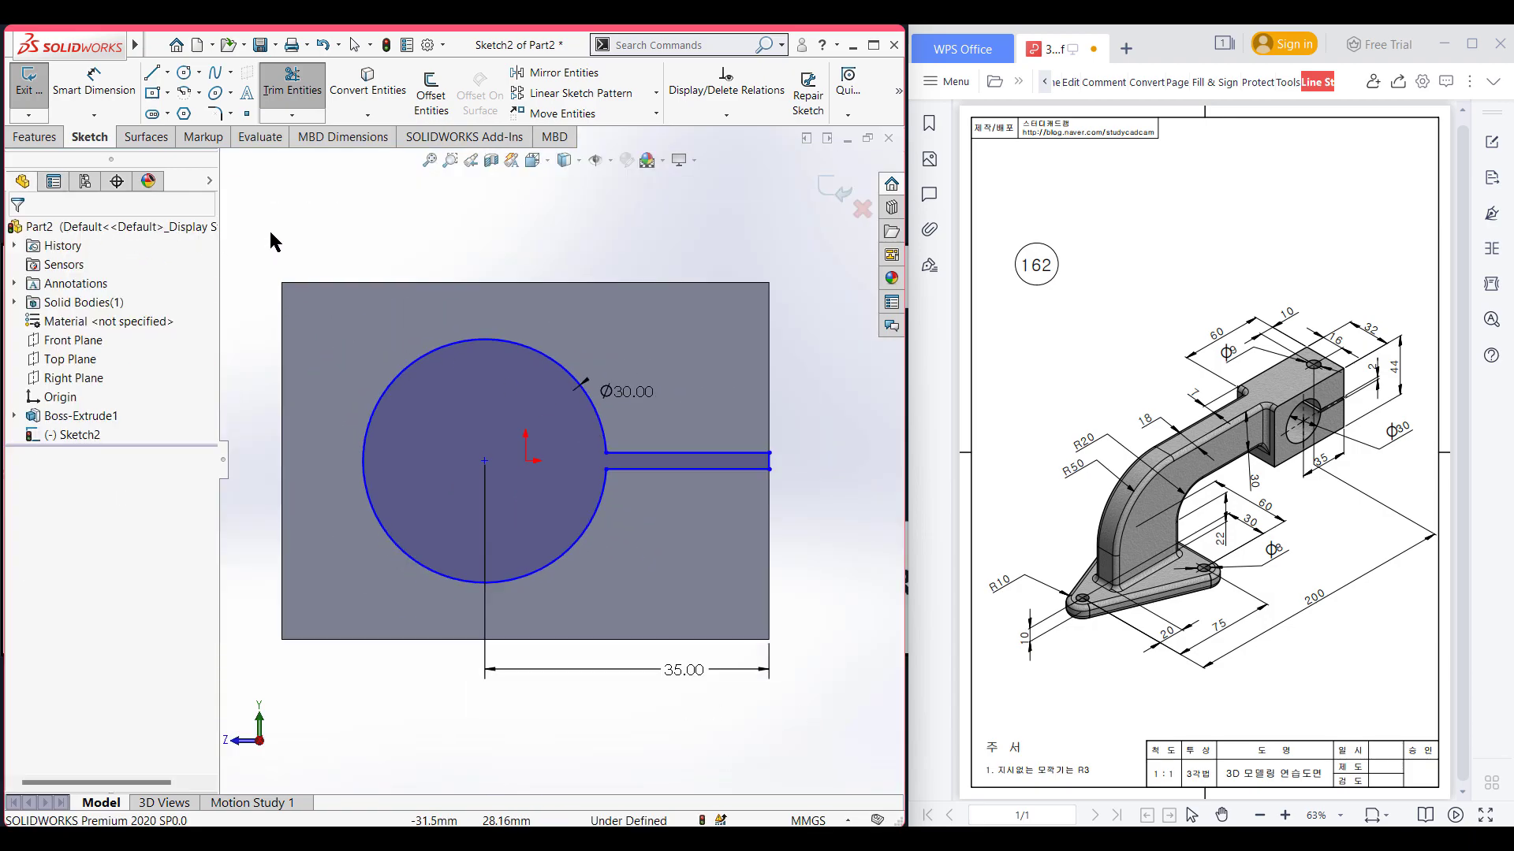
Extrude-cut the bore and slit sketch 58 mm deep into the block
key(ctrl+7)
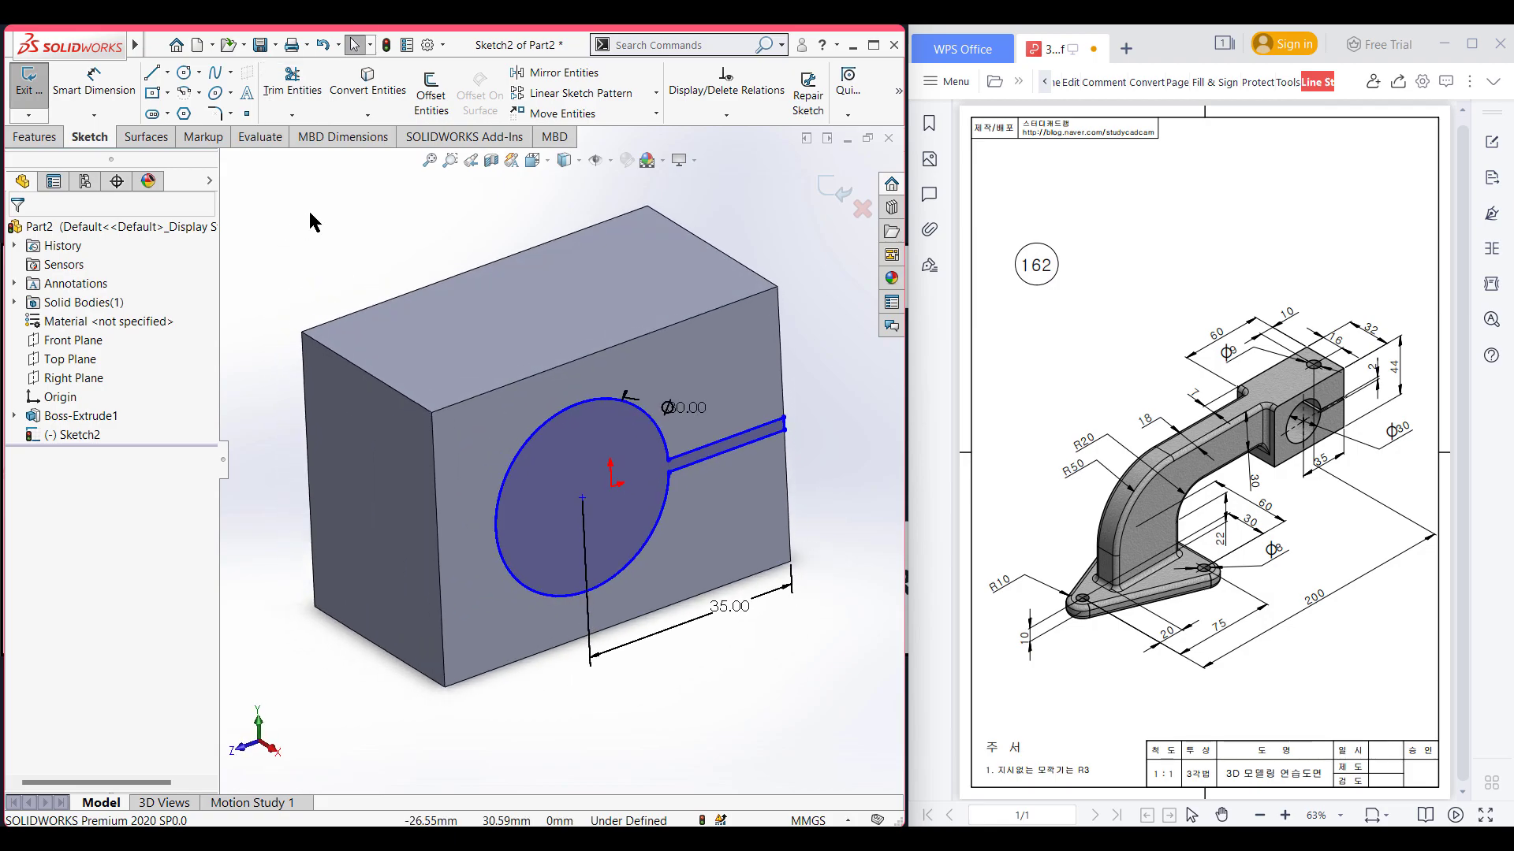
click(34, 137)
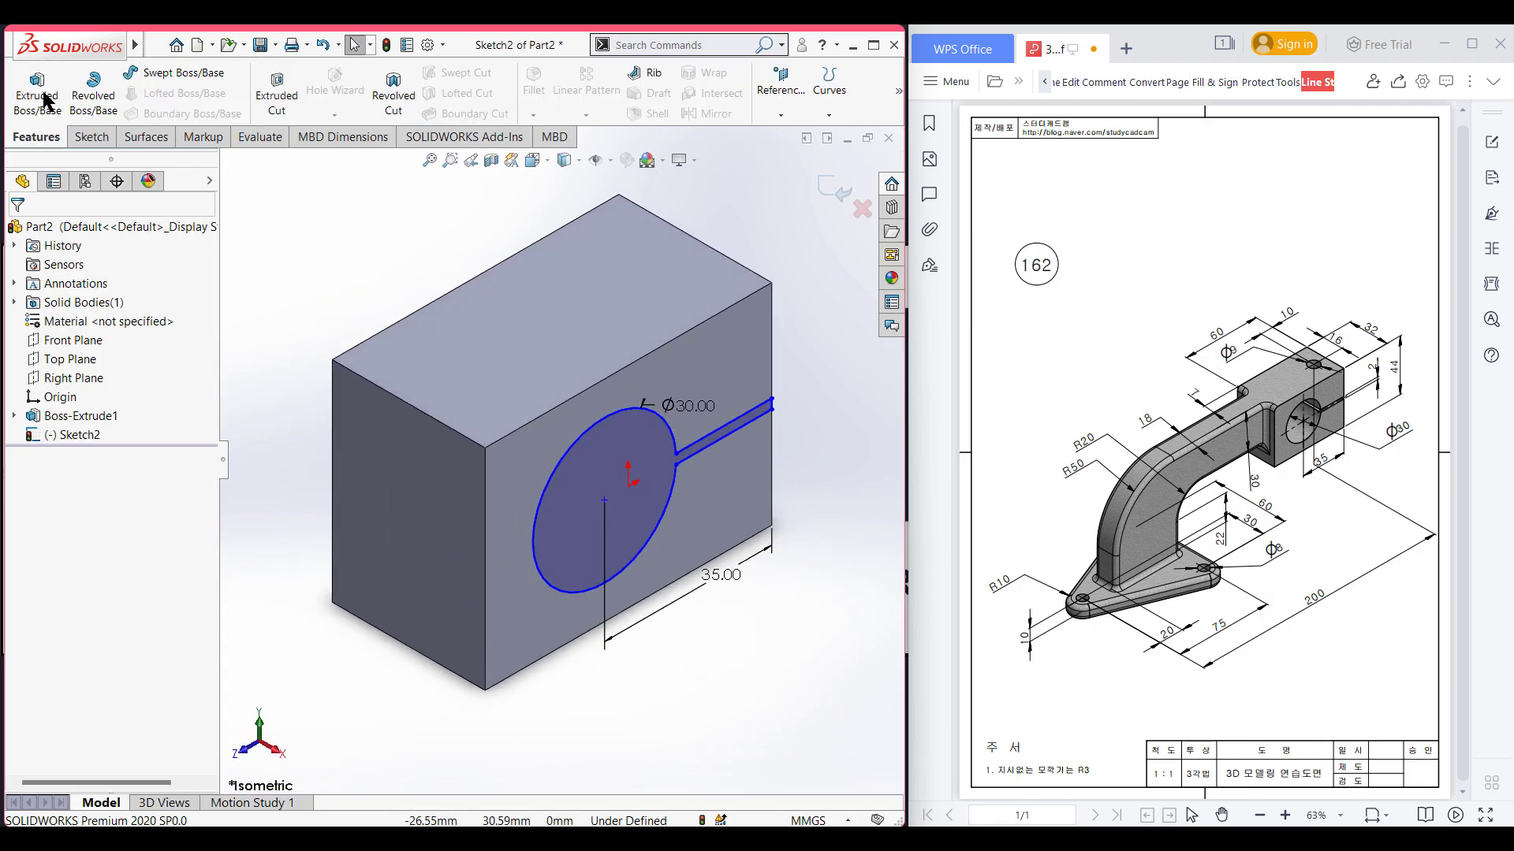
click(276, 93)
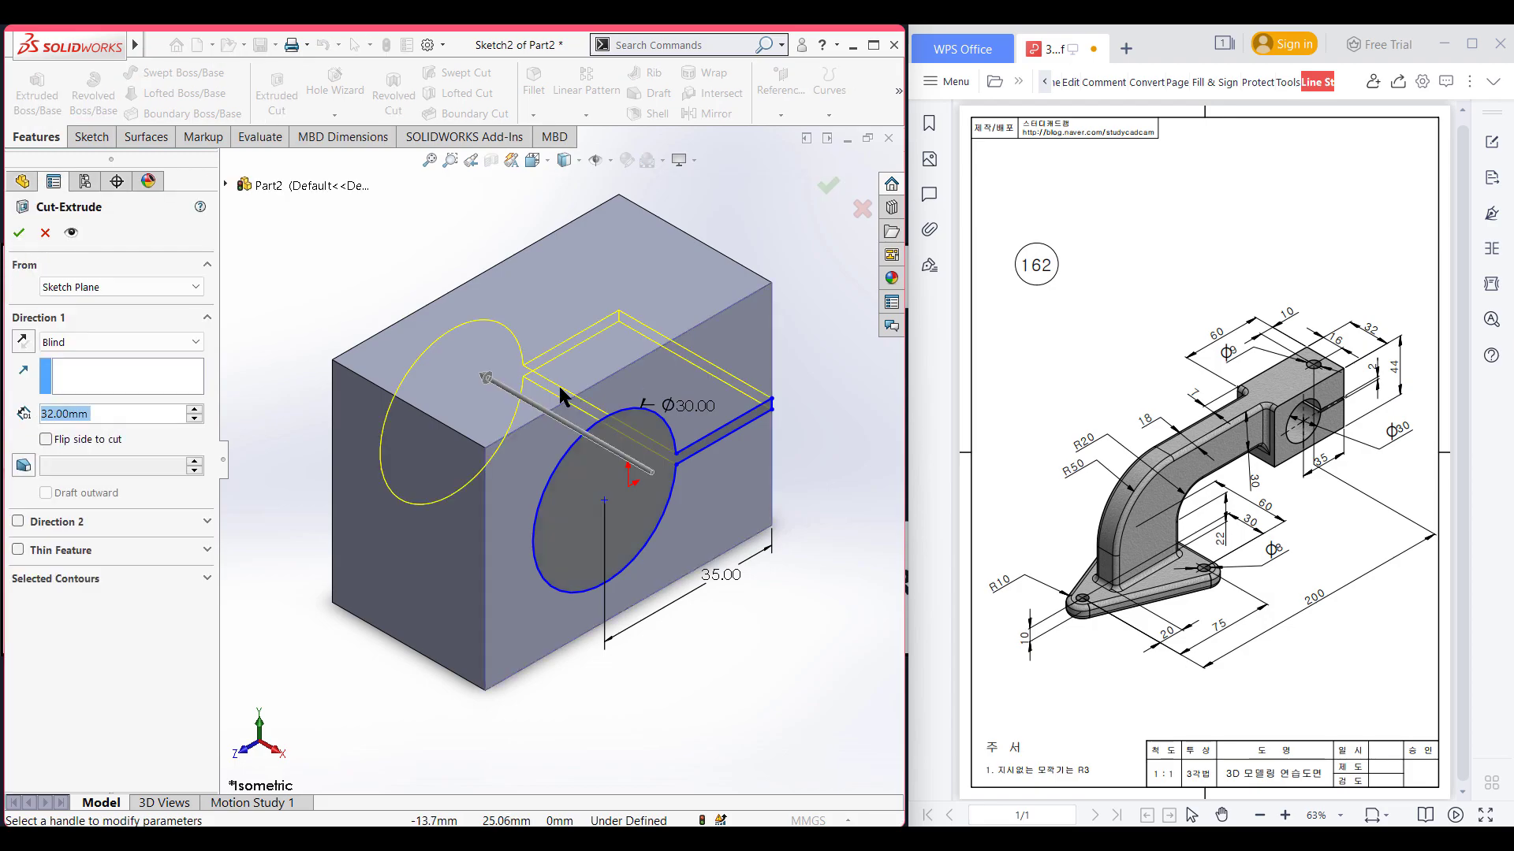
drag(489, 384, 361, 305)
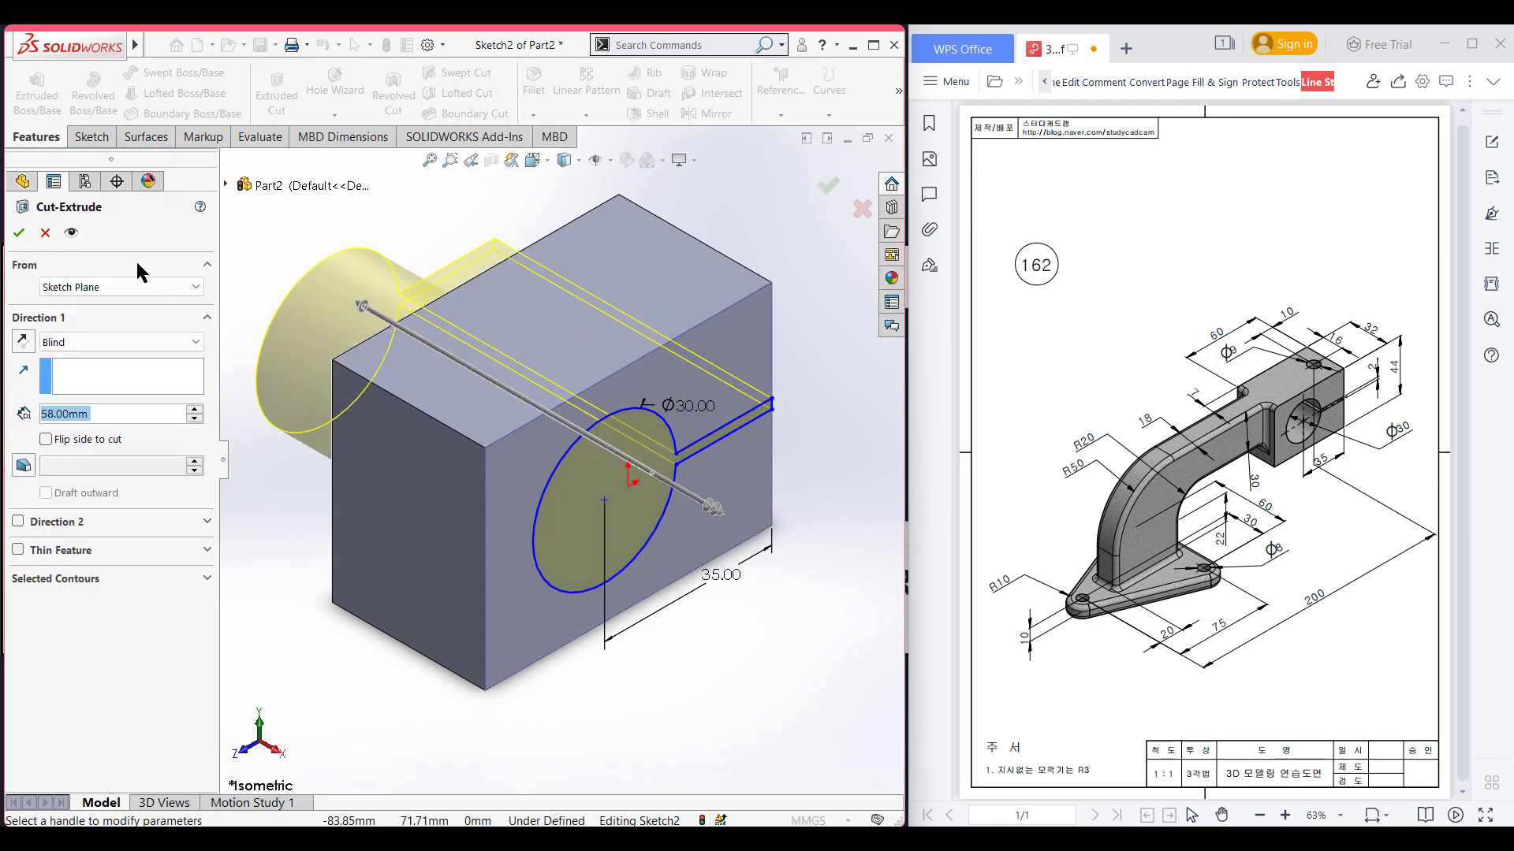
key(Return)
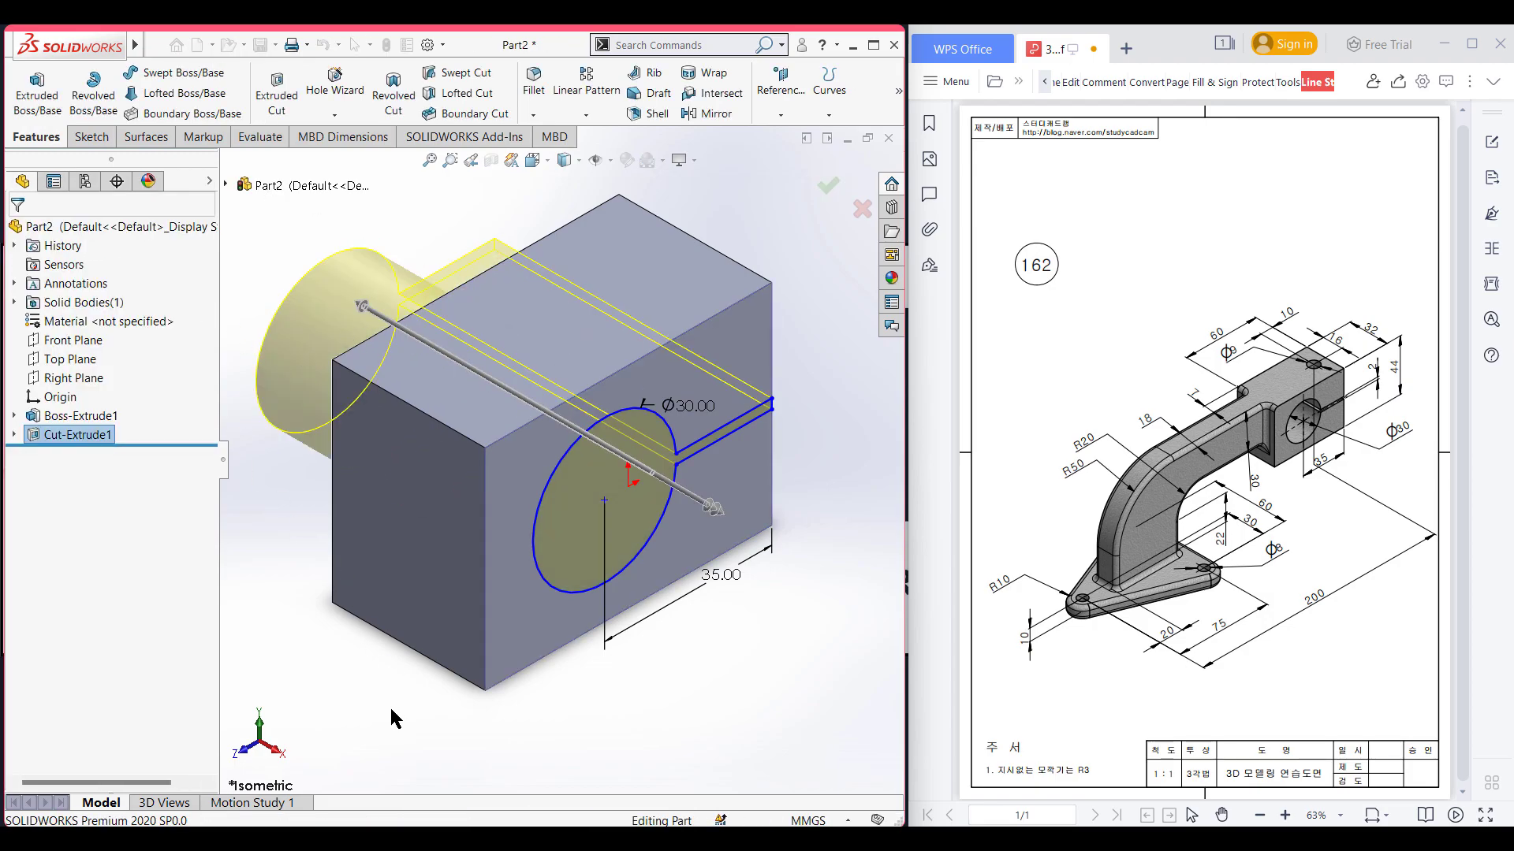
right_click(634, 289)
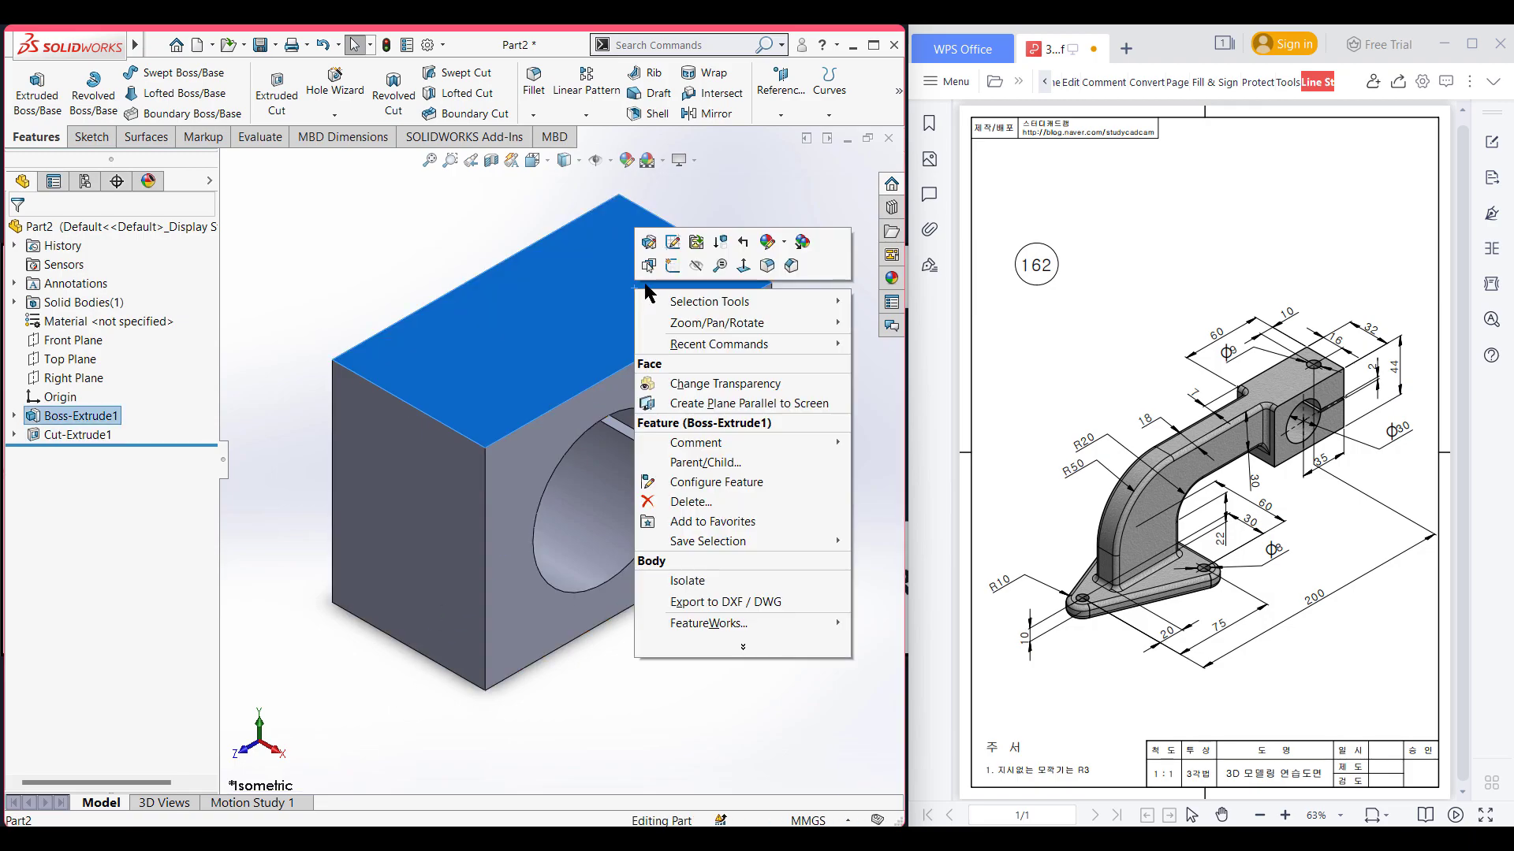
Sketch a Ø9 circle on the block's top face
click(672, 270)
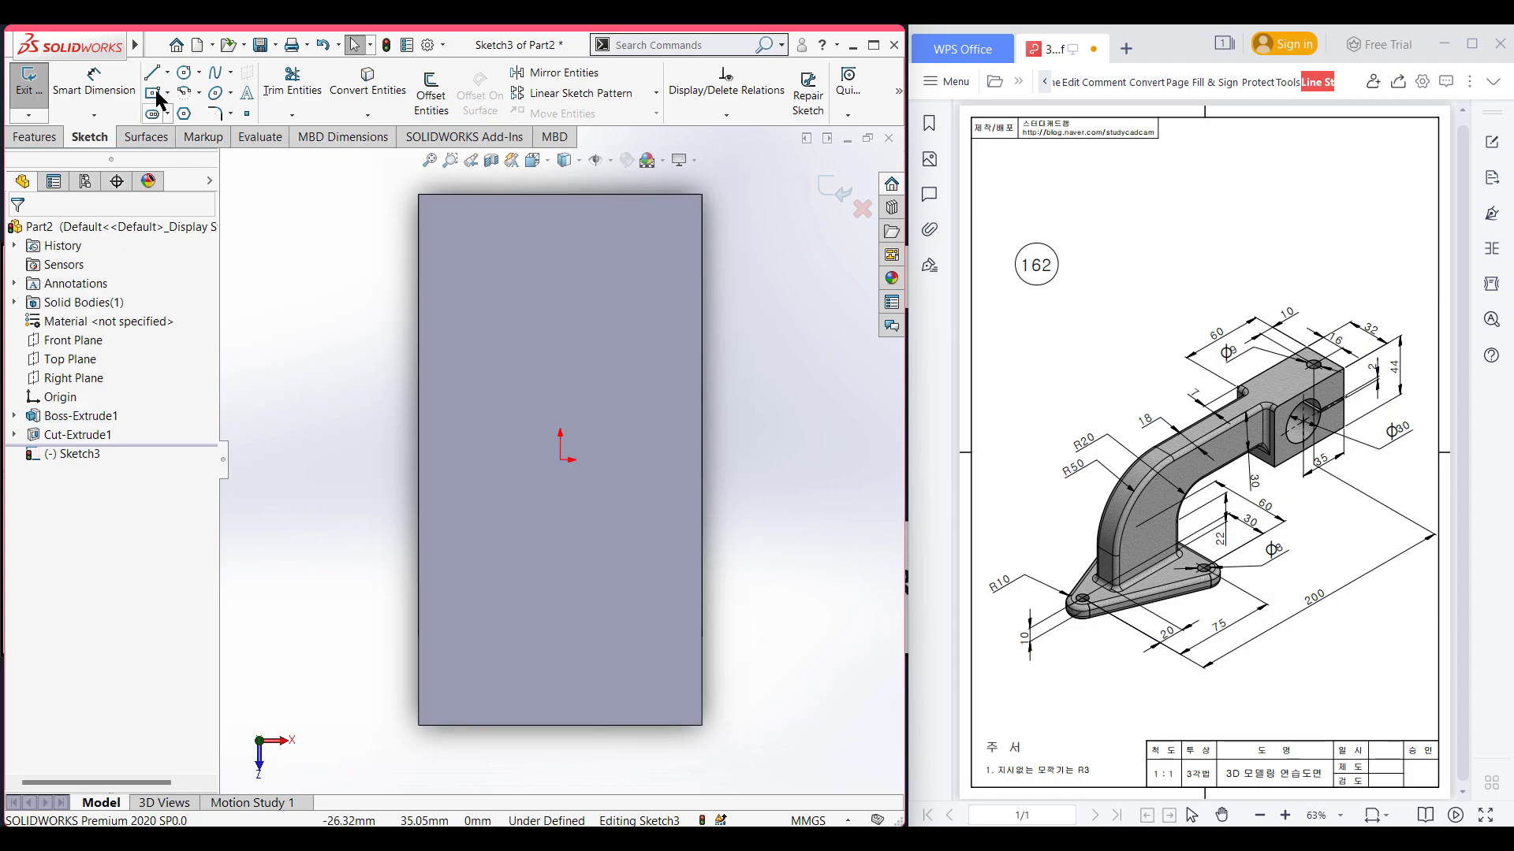
click(182, 74)
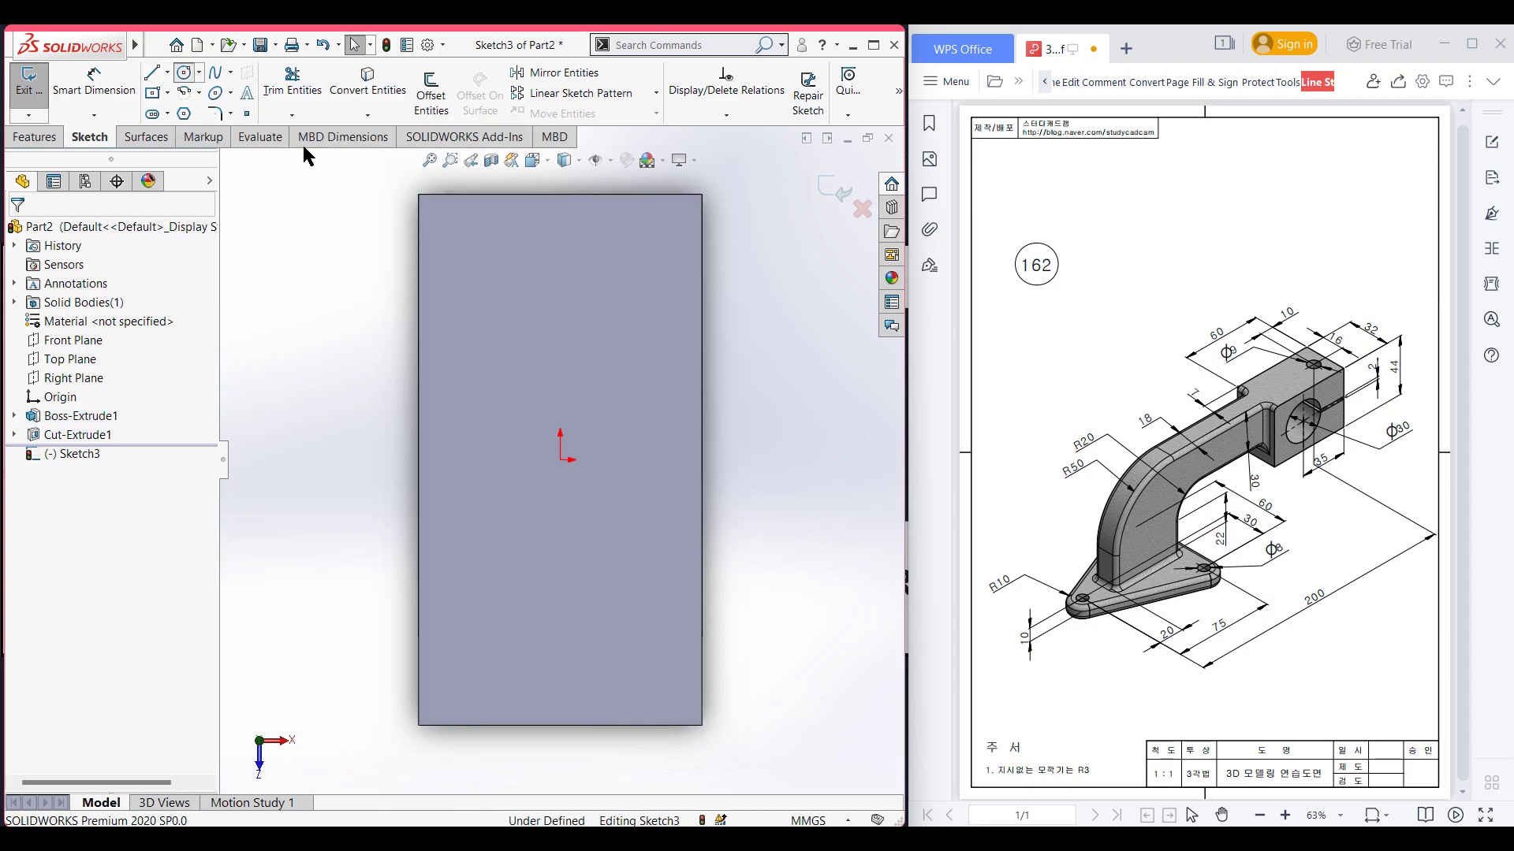
click(559, 309)
text(9)
key(Return)
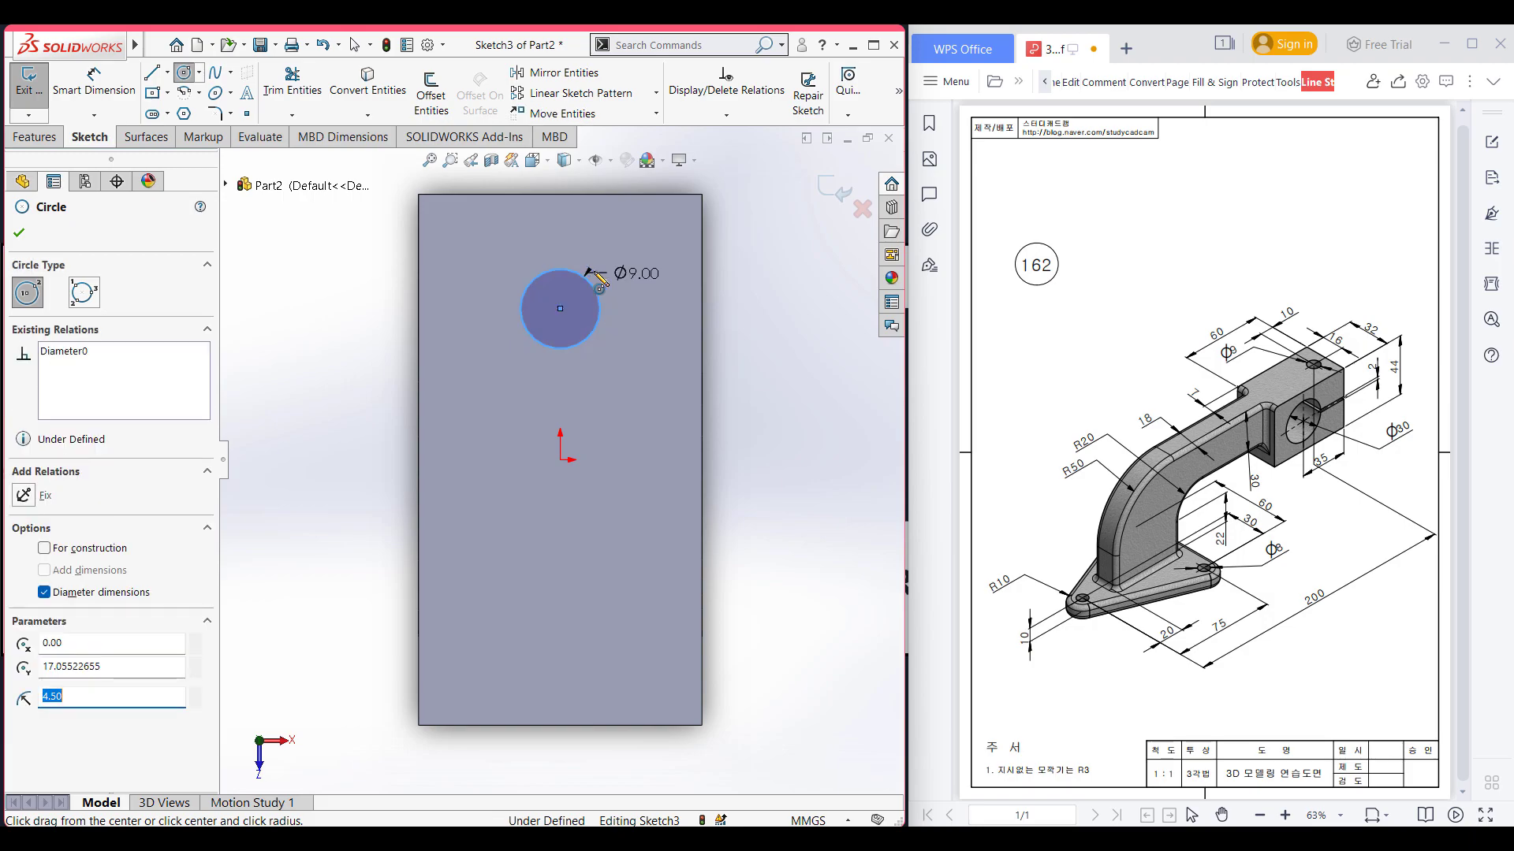
Dimension the circle 16 mm from the left edge and 10 mm from the top edge
right_drag(352, 284, 354, 262)
click(550, 273)
click(419, 276)
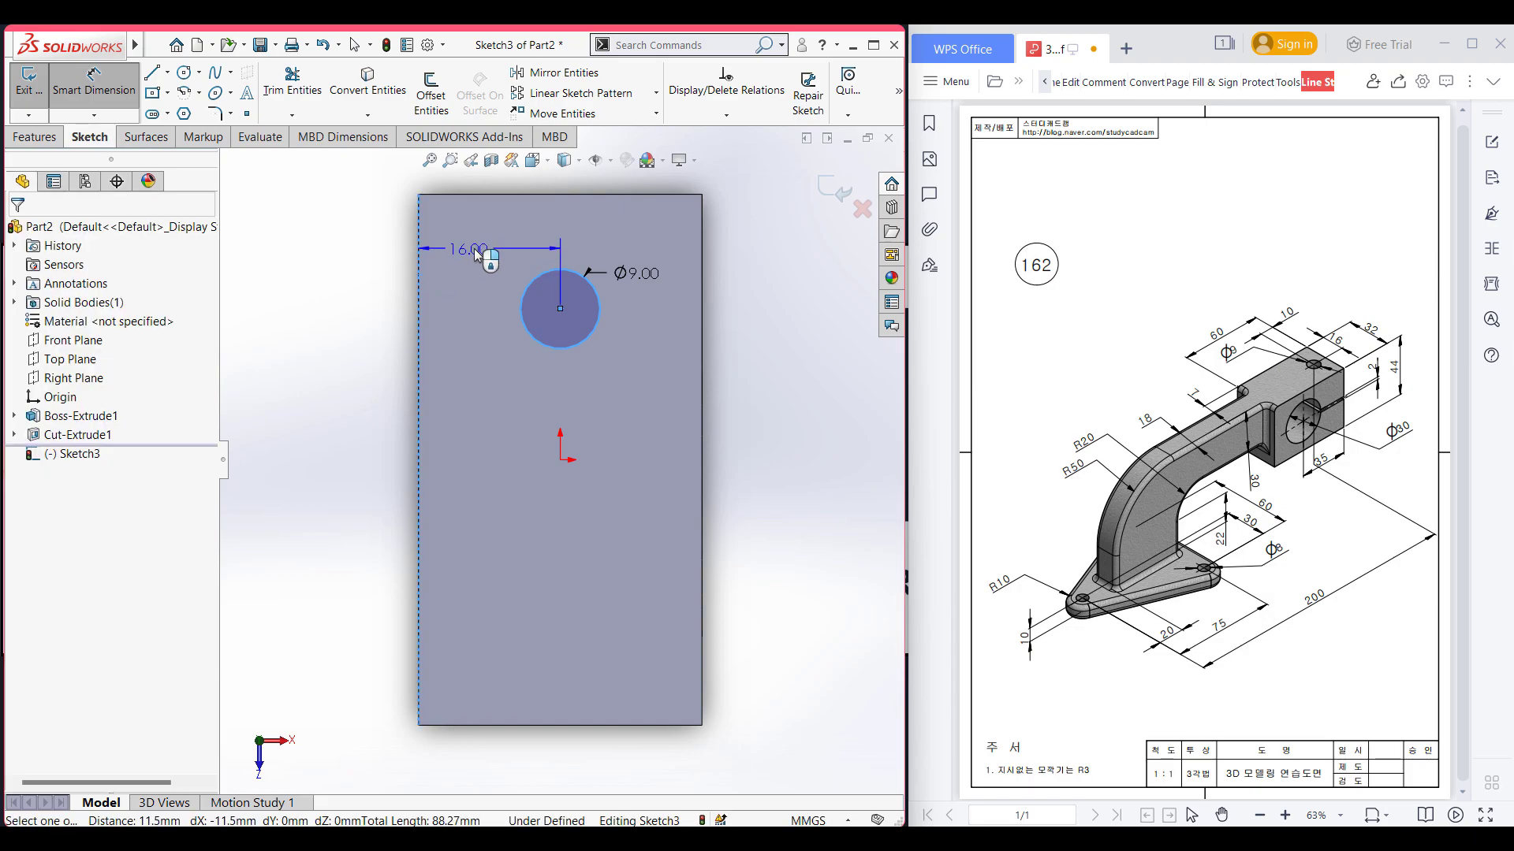
click(476, 254)
key(Return)
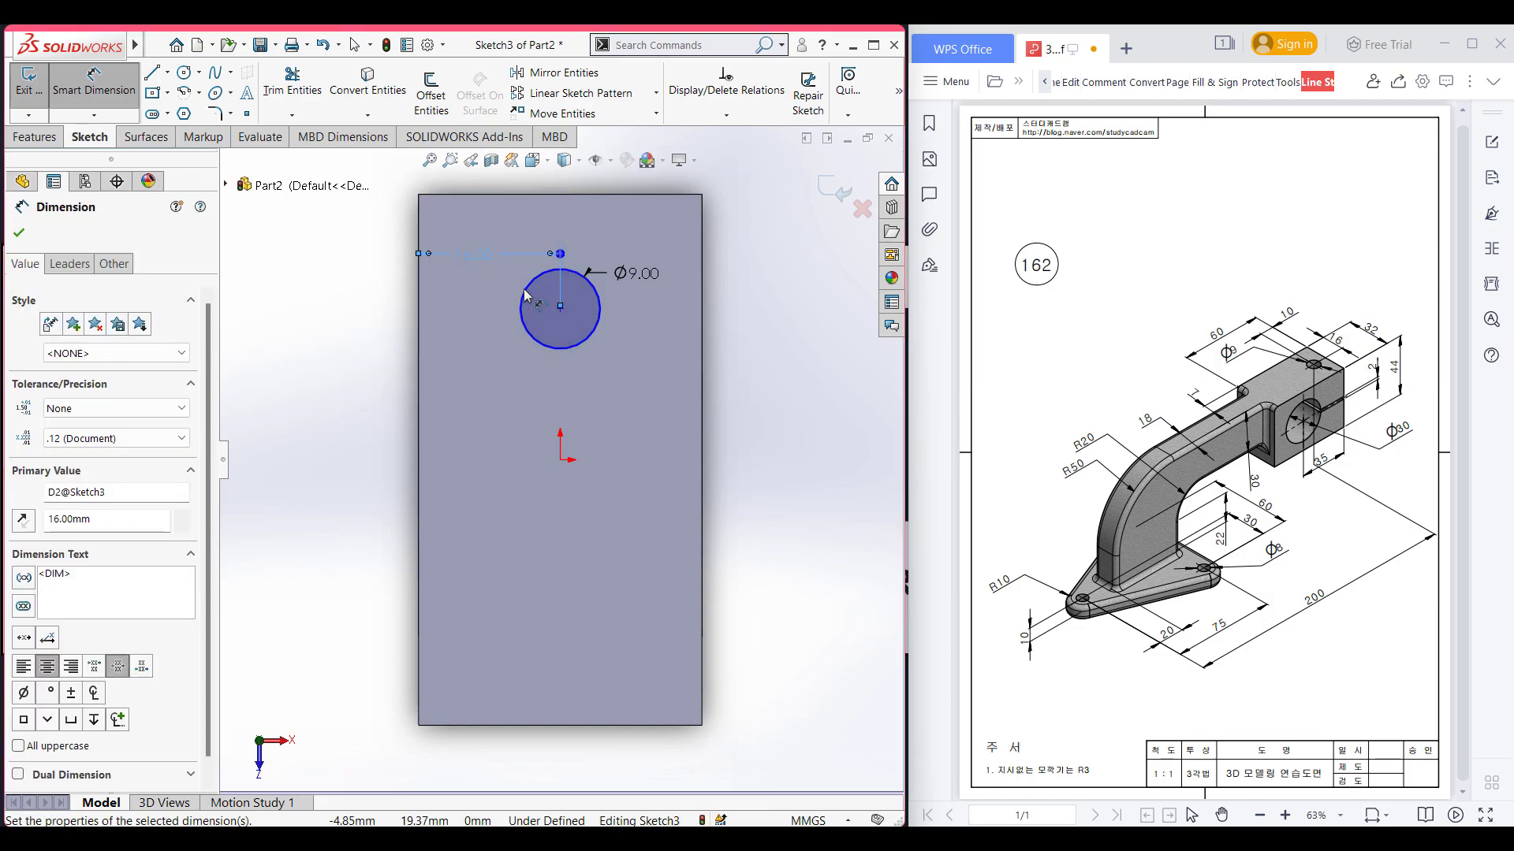
click(521, 293)
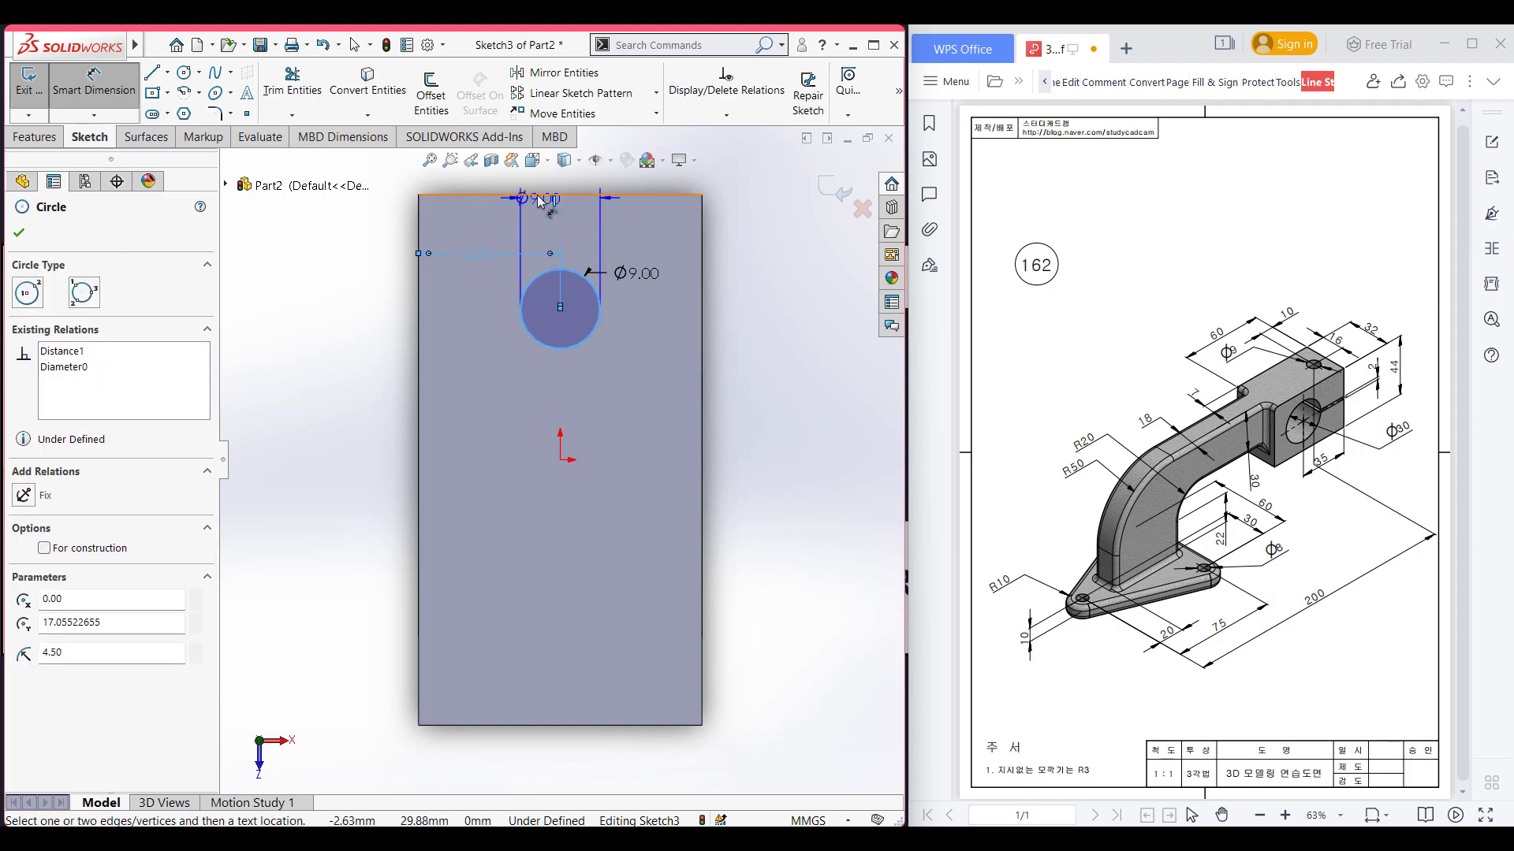
click(539, 196)
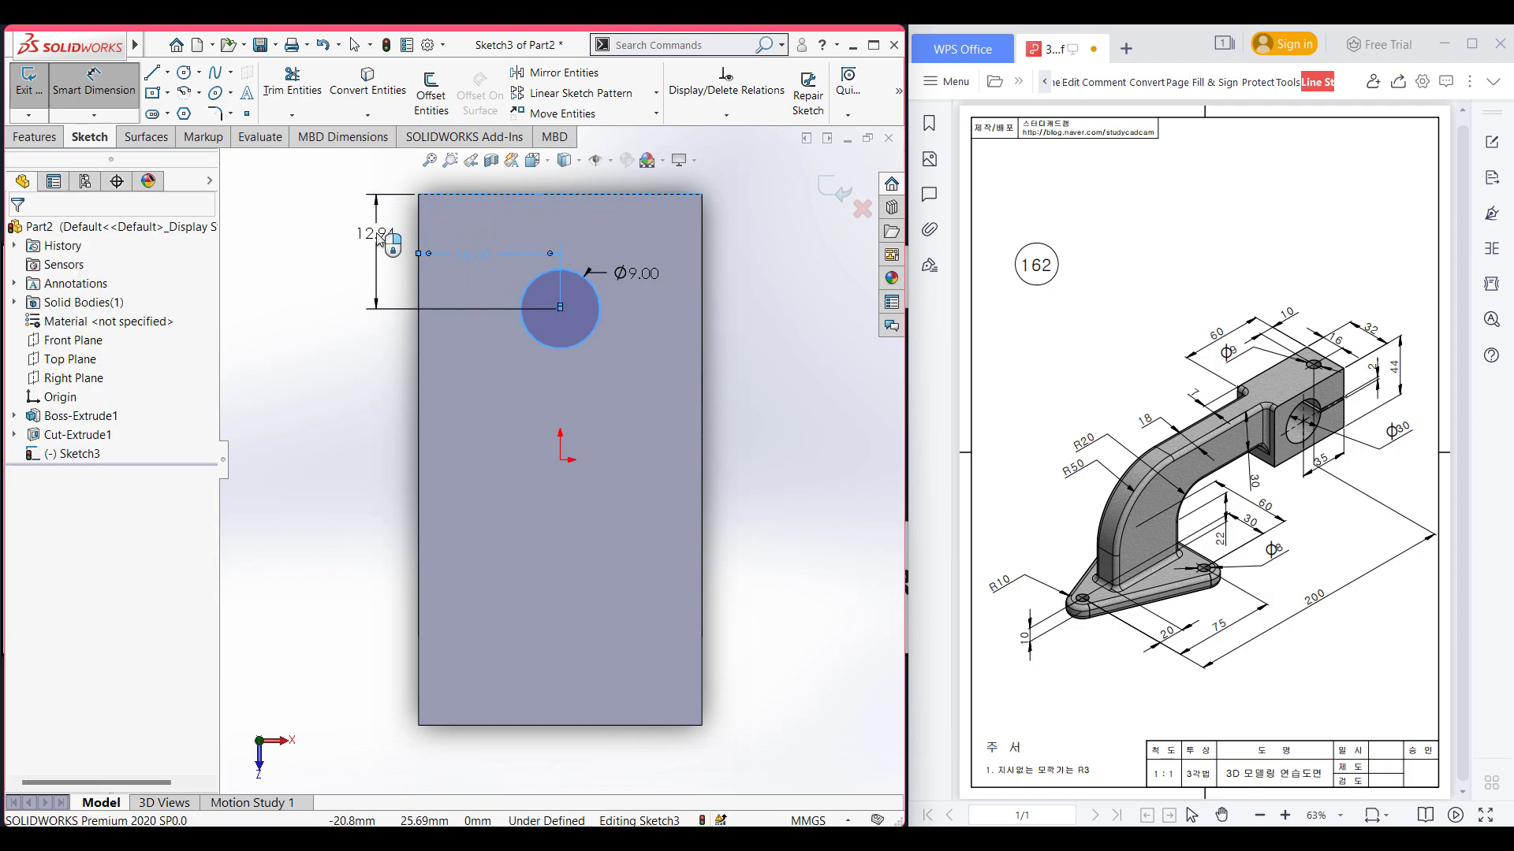
click(379, 237)
text(10)
key(Return)
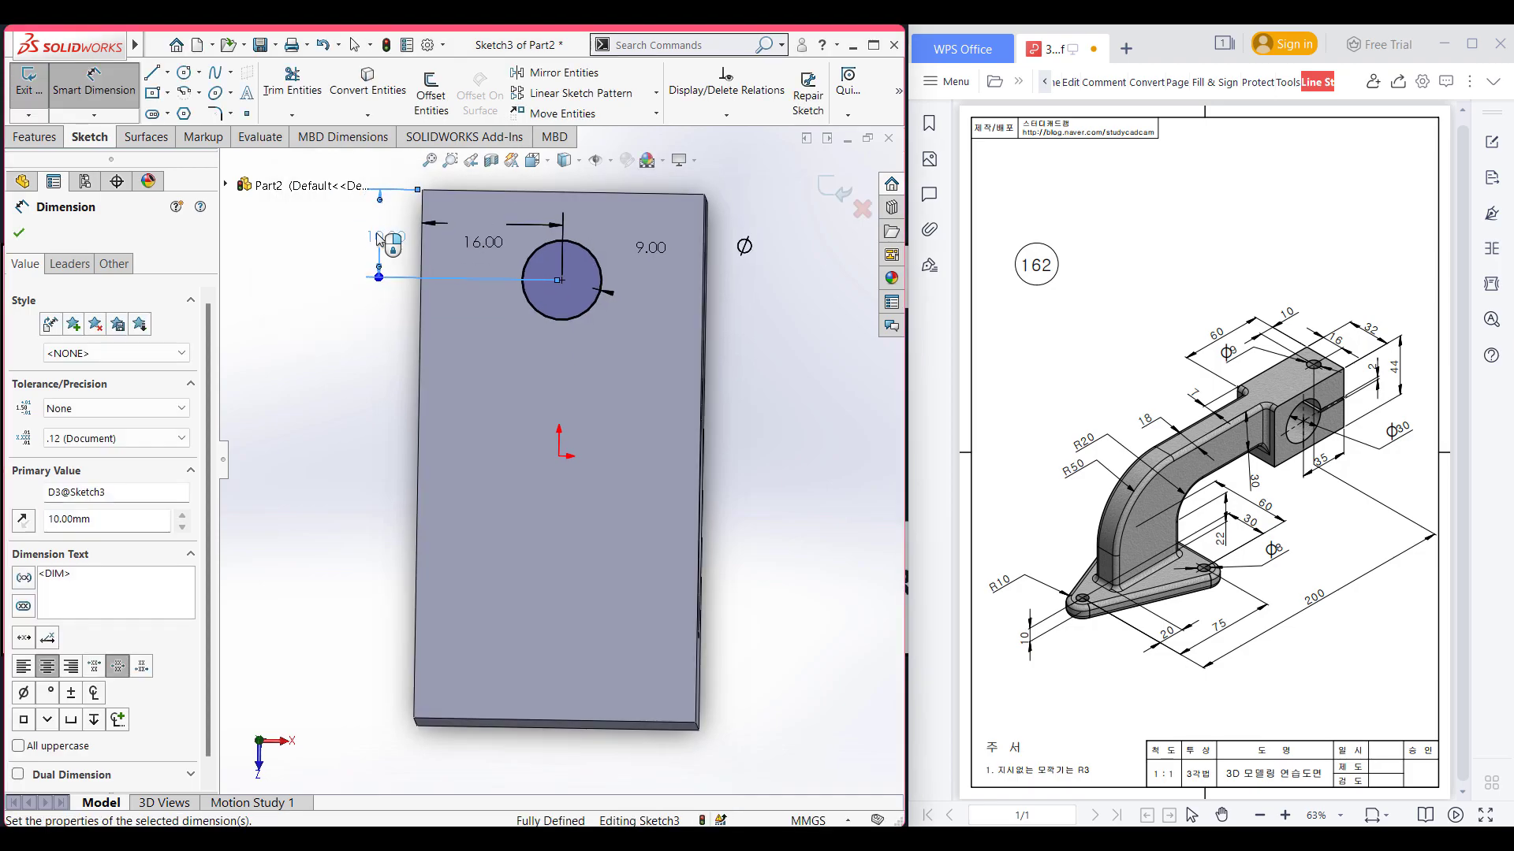
key(ctrl+7)
Cut the Ø9 circle with an Extruded Cut set to Through All - Both
click(46, 137)
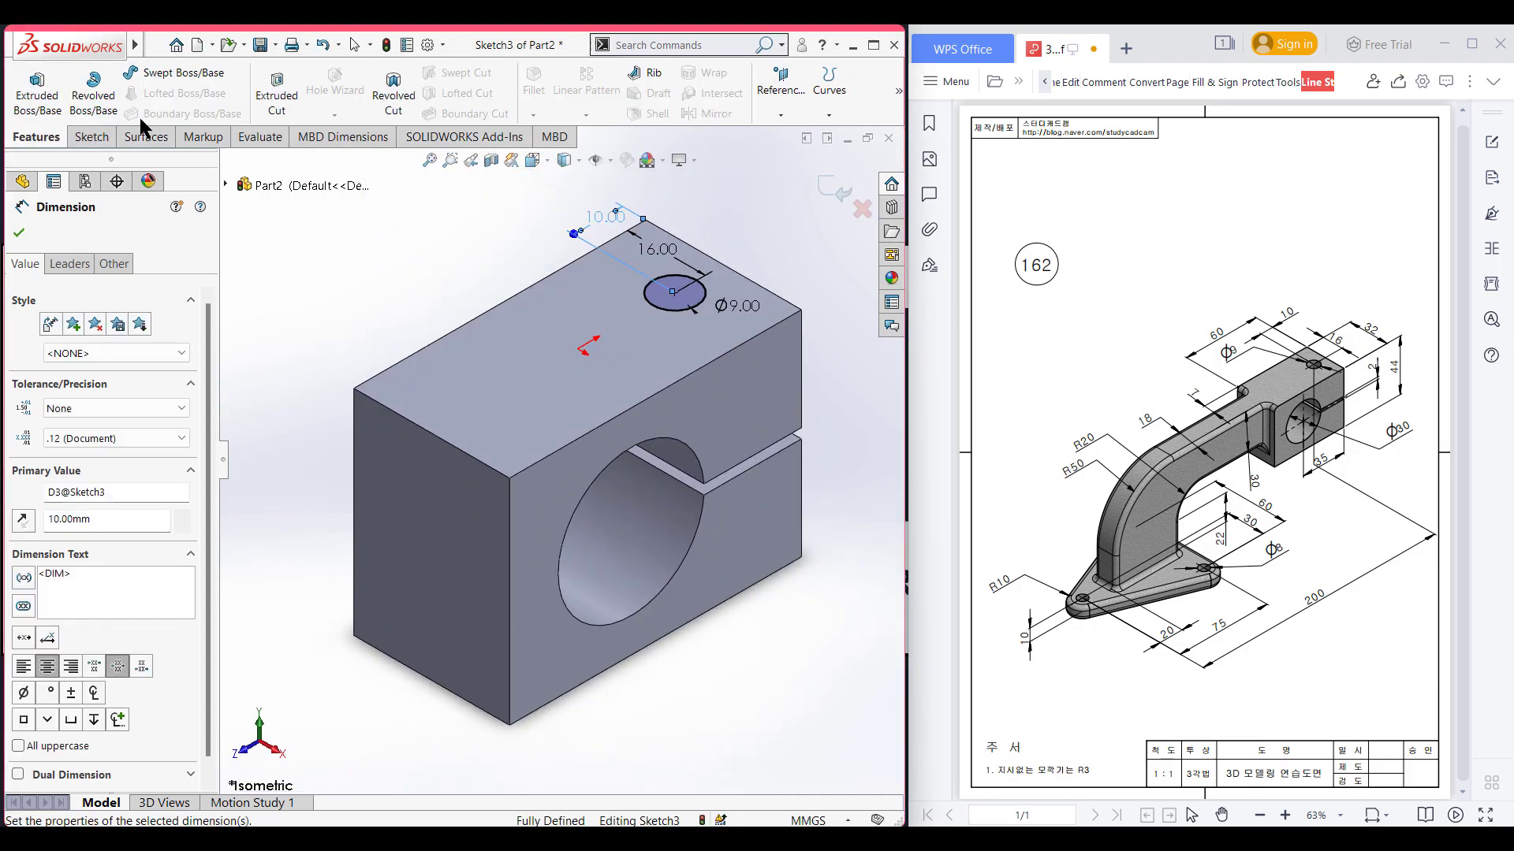
click(282, 107)
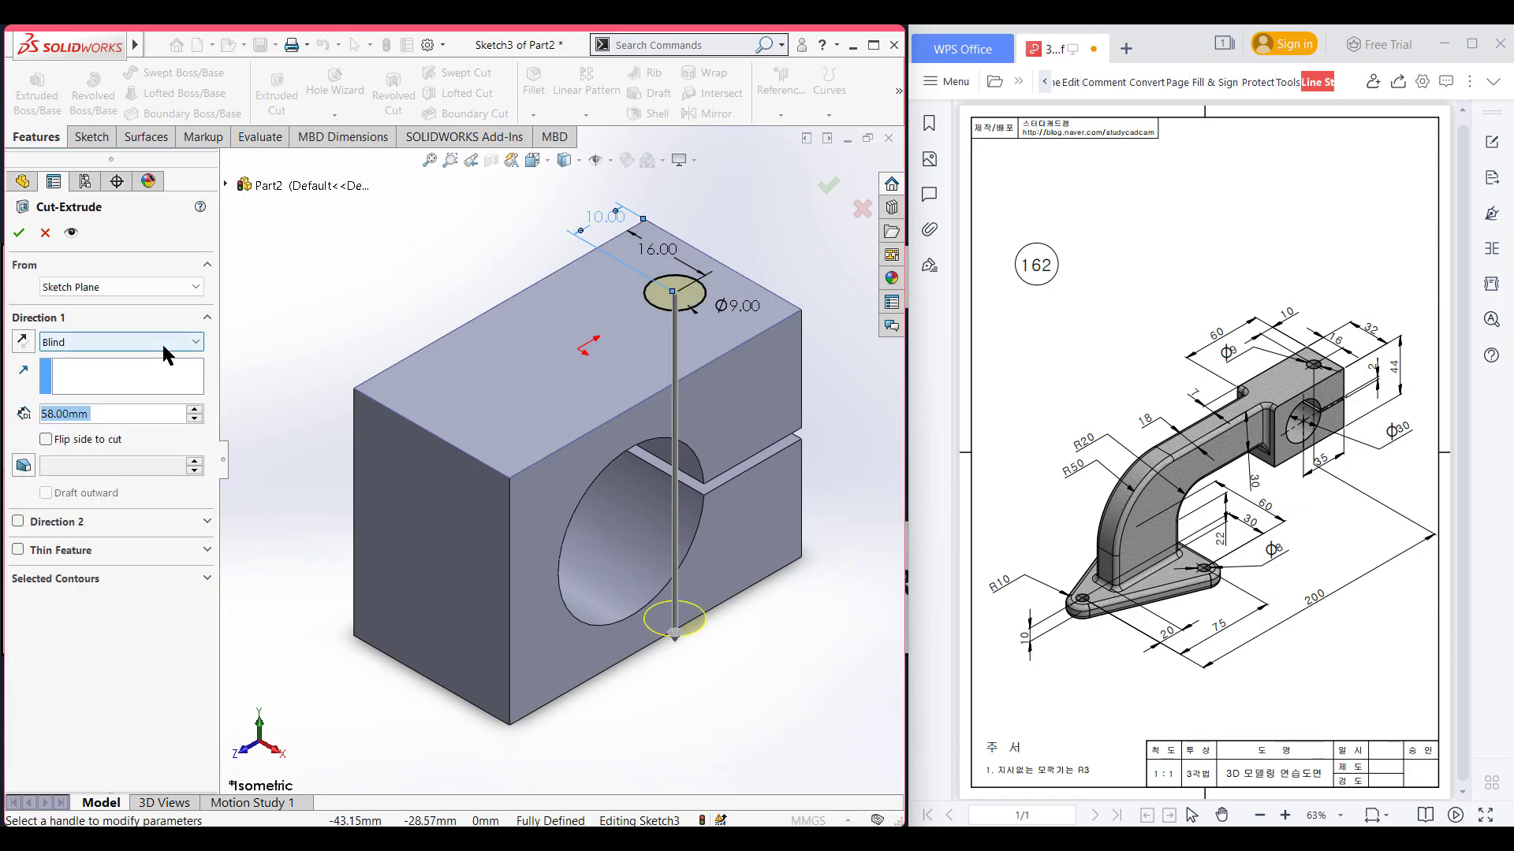
click(142, 342)
click(143, 387)
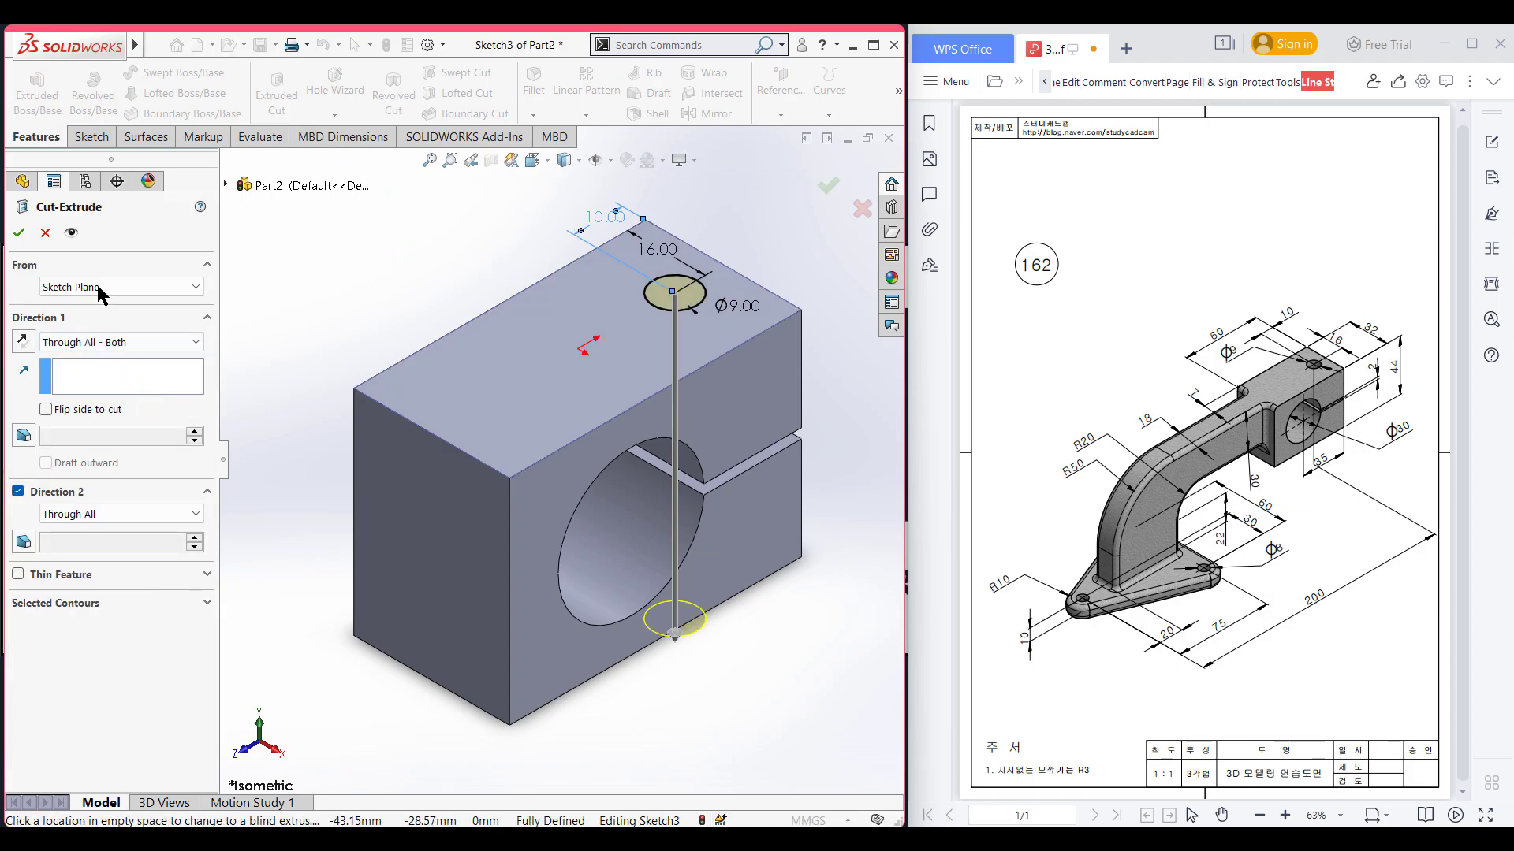
click(19, 232)
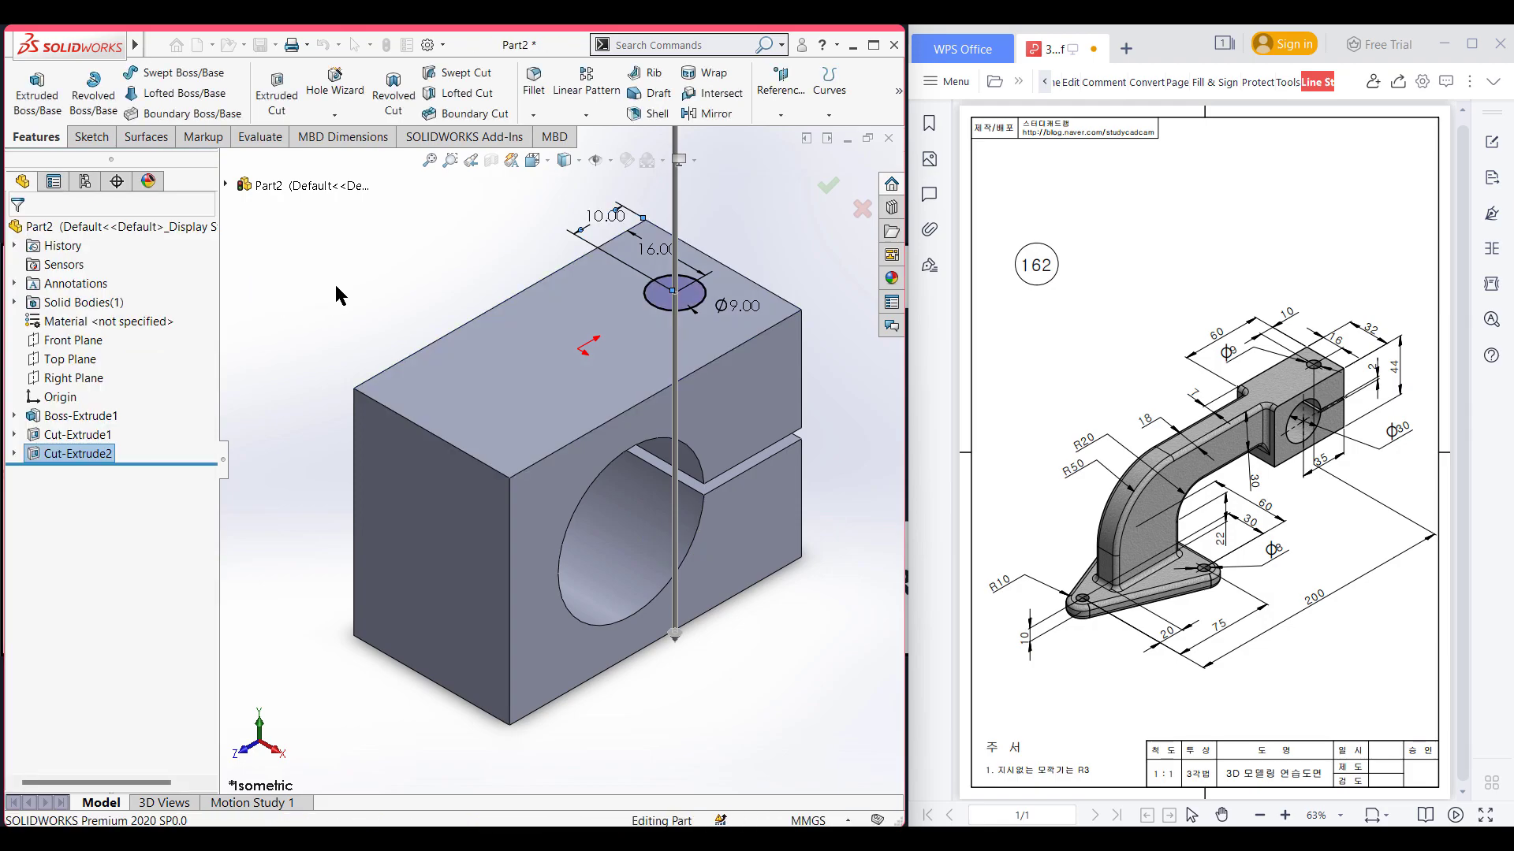